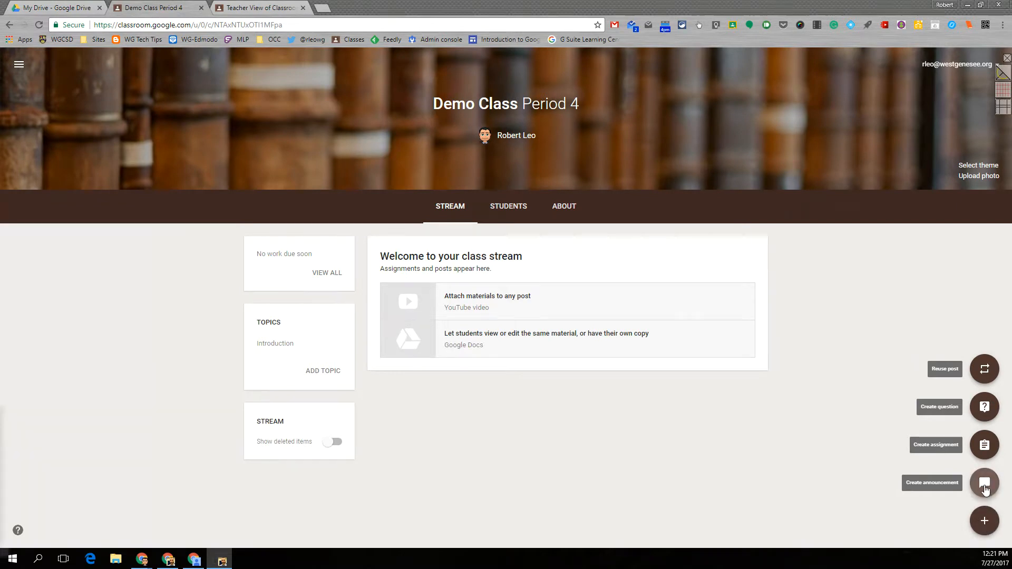
# Step: Create an announcement asking students where and in what time period they would live, pasting in the prepared welcome message
pyautogui.click(985, 489)
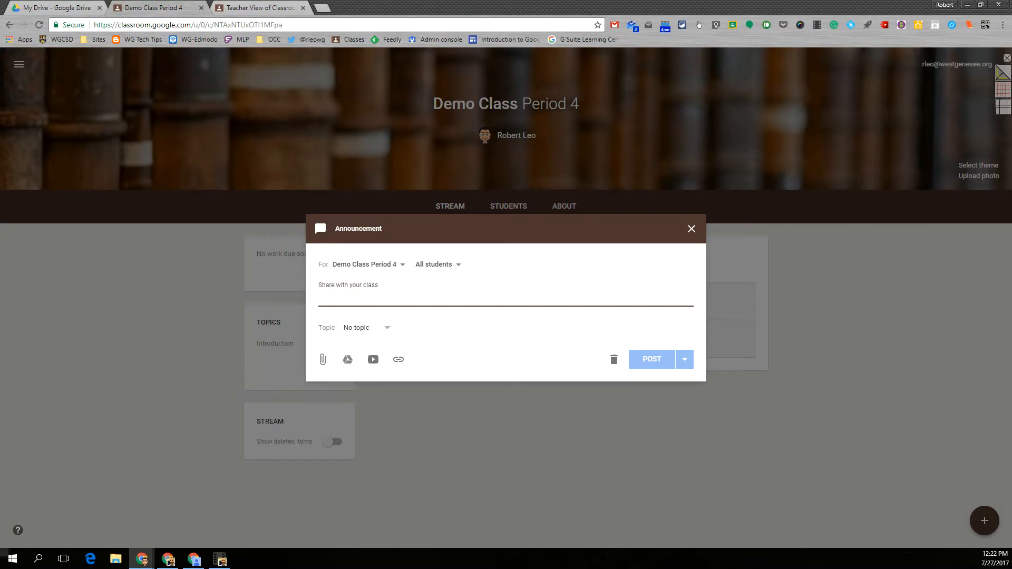
pyautogui.hotkey('alt', 'Tab')
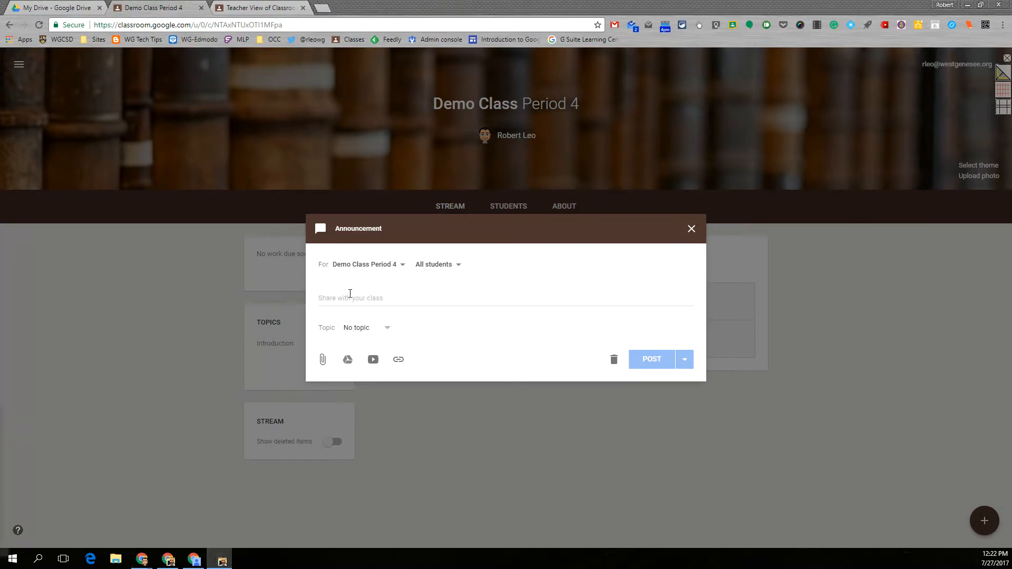
pyautogui.click(344, 298)
pyautogui.write('Welcome, students! If you could go back in time and live anywhere in the world, where and what time period would you choose? What interests you about this era?')
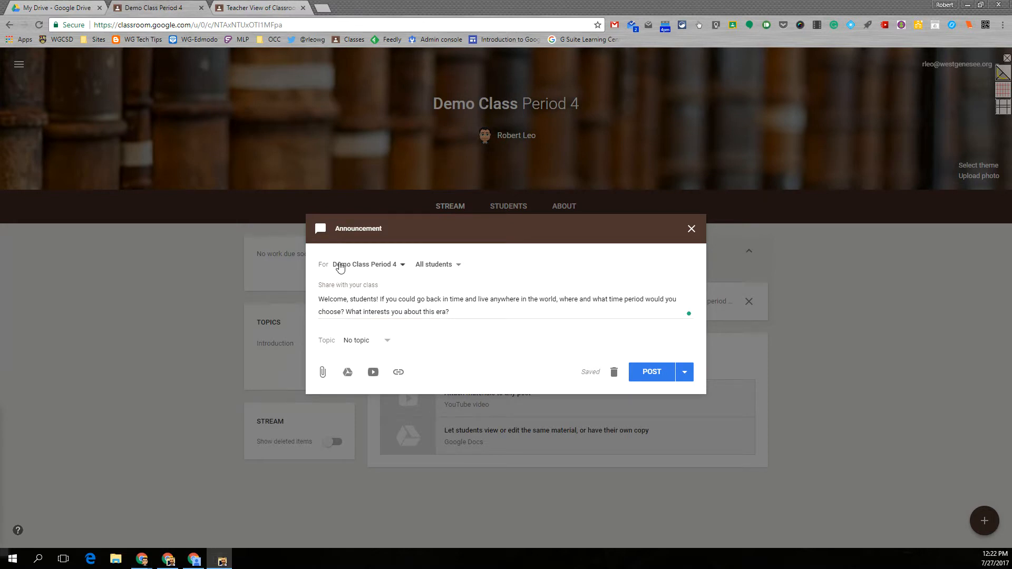
# Step: Try adding the Teacher View and Student View classes as recipients, deselect them again, and check the student selection
pyautogui.click(393, 265)
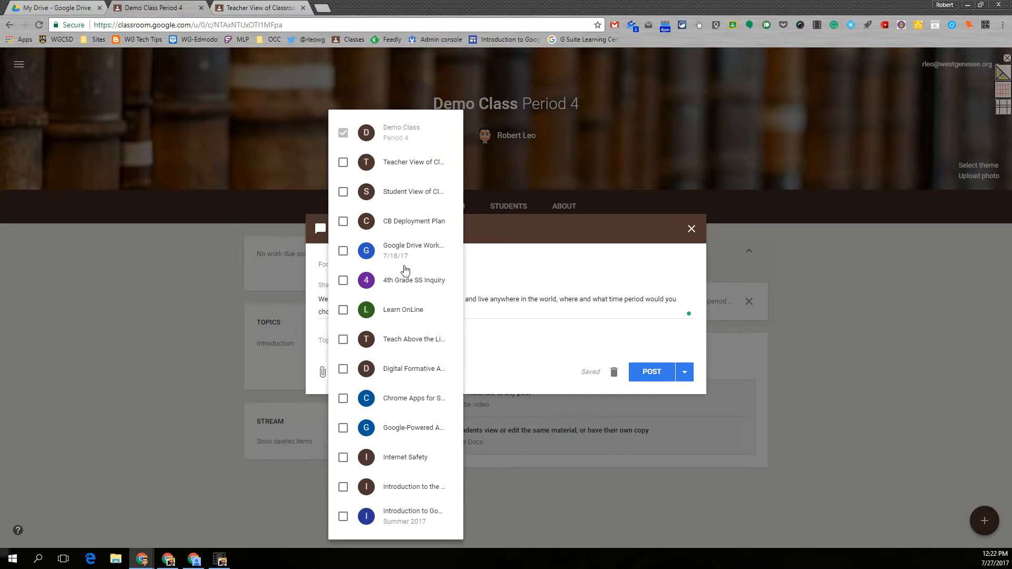
pyautogui.click(344, 162)
pyautogui.click(344, 192)
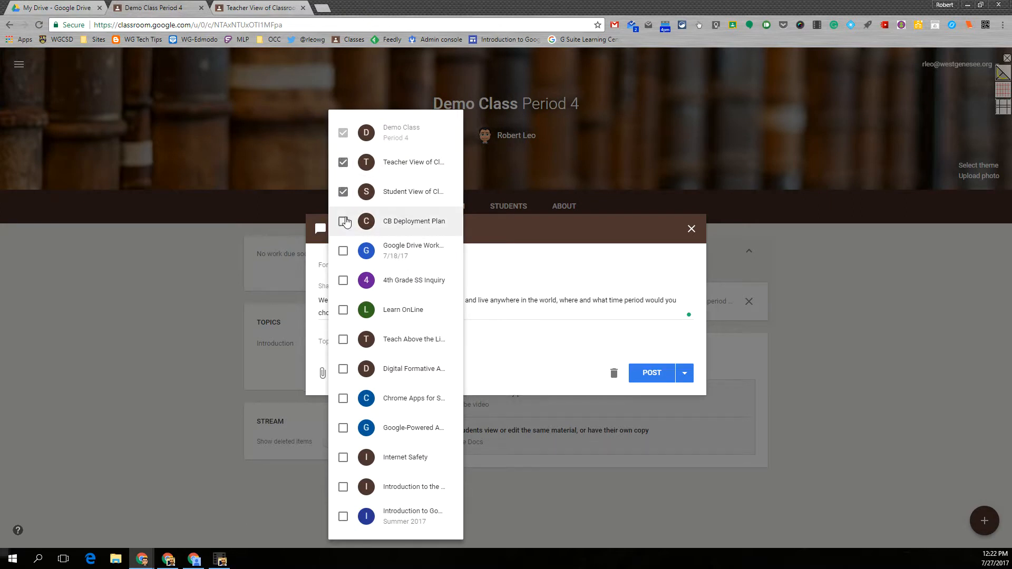
pyautogui.click(343, 222)
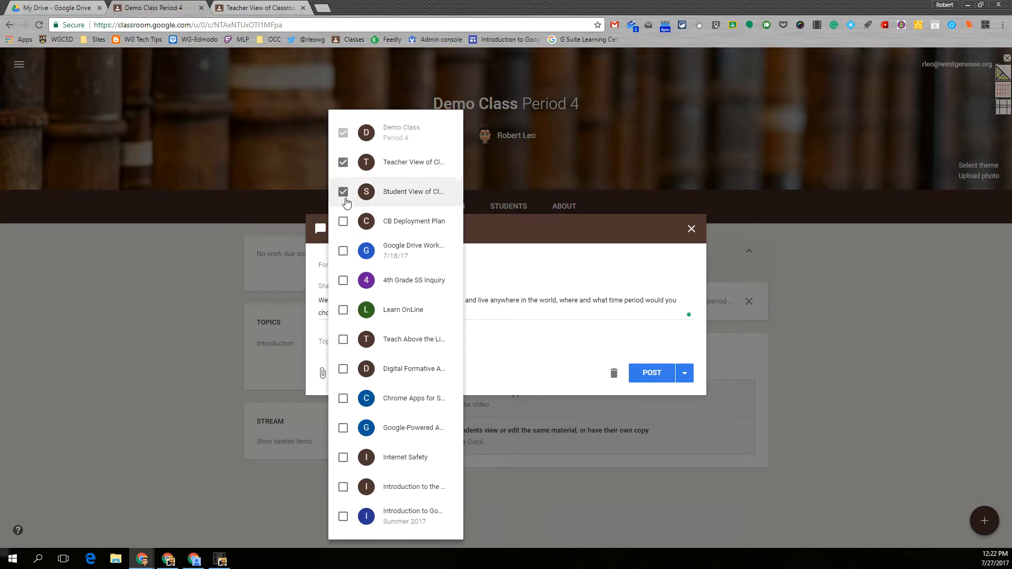
pyautogui.click(343, 192)
pyautogui.click(344, 162)
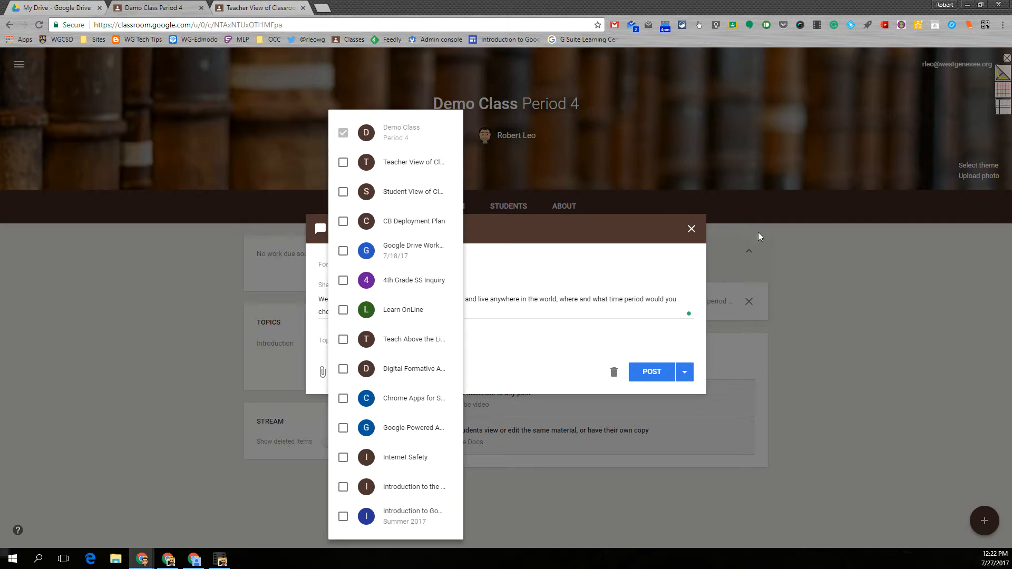
pyautogui.click(833, 262)
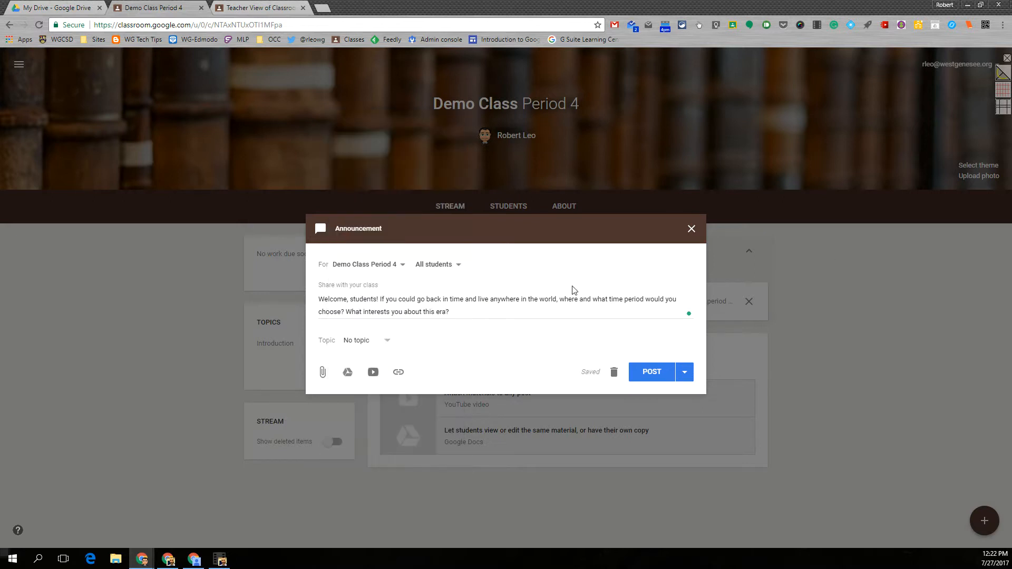
pyautogui.click(457, 265)
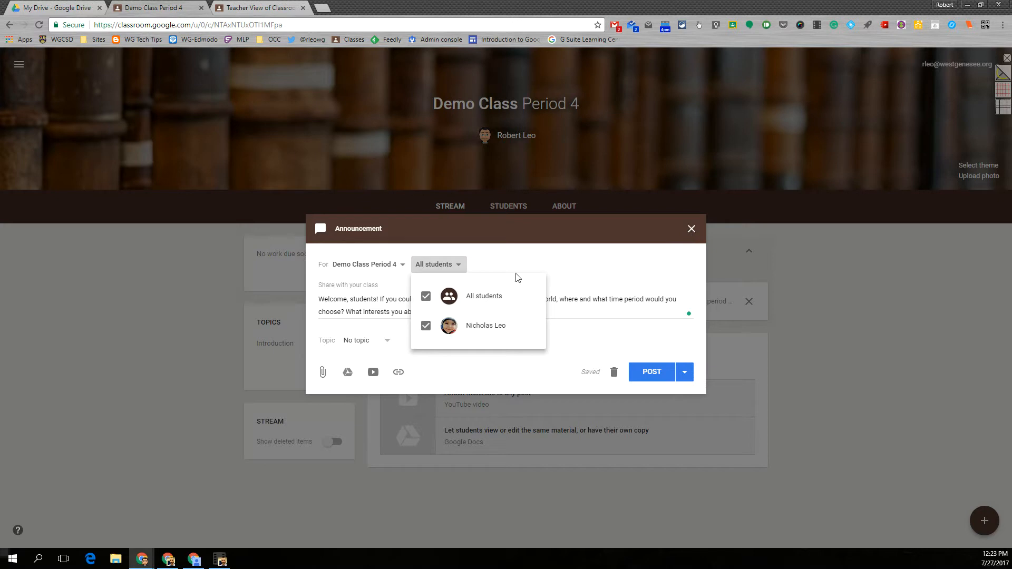
pyautogui.click(818, 278)
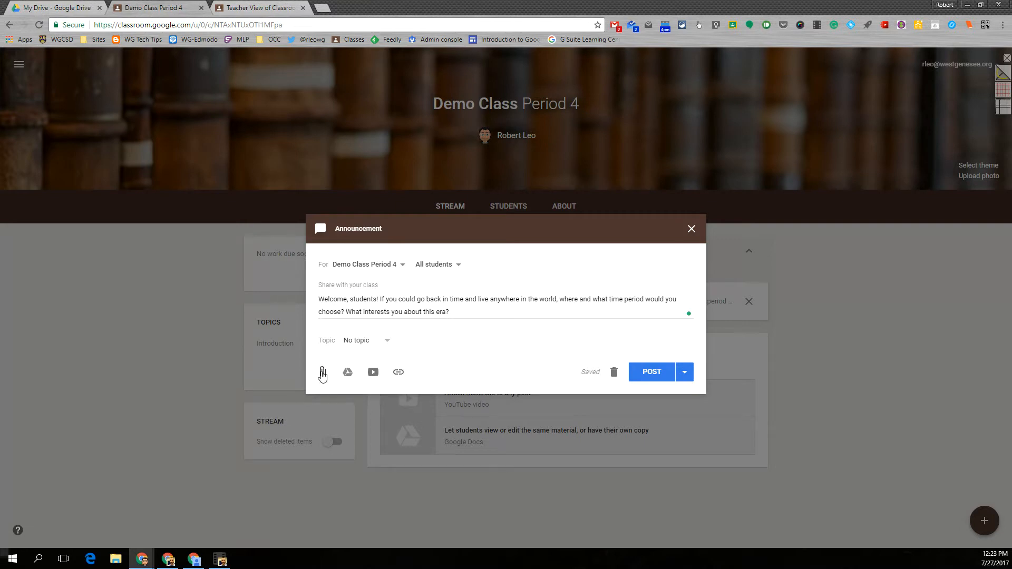
# Step: Attach the file "1 The President SS Inquiry 3.pdf" to the announcement by uploading it from the computer's Downloads folder
pyautogui.click(323, 374)
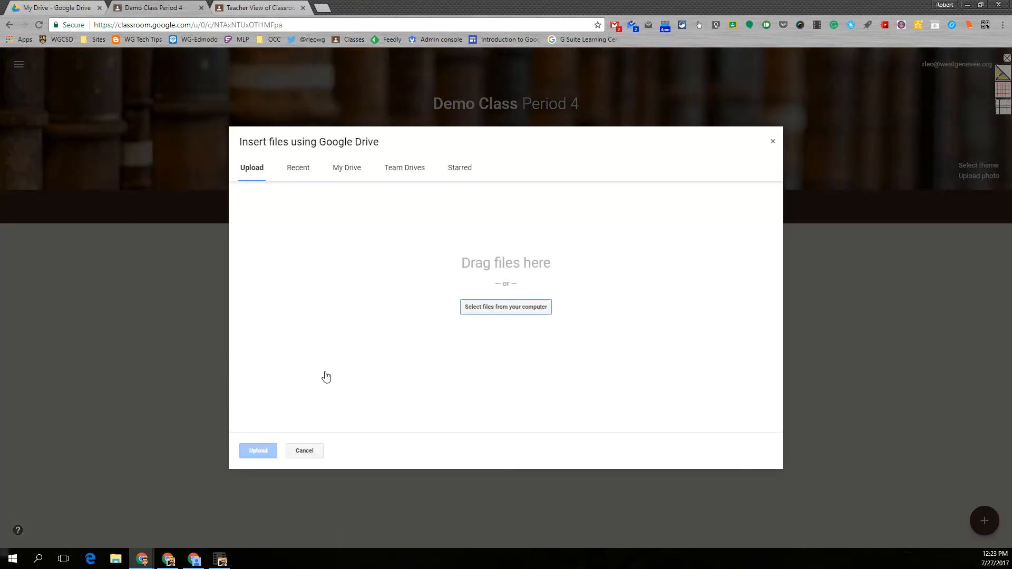
pyautogui.click(482, 311)
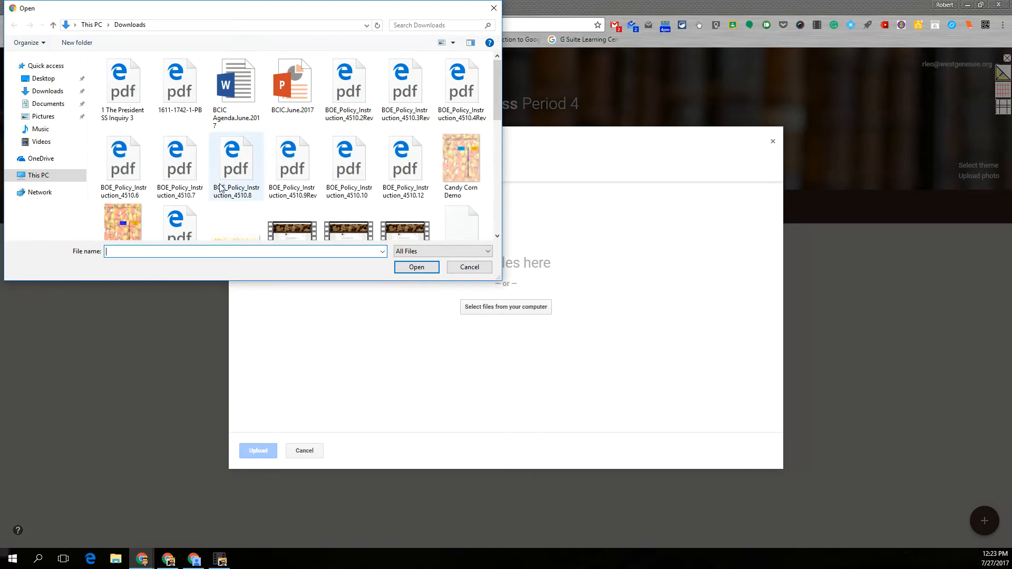
pyautogui.click(124, 87)
pyautogui.click(416, 267)
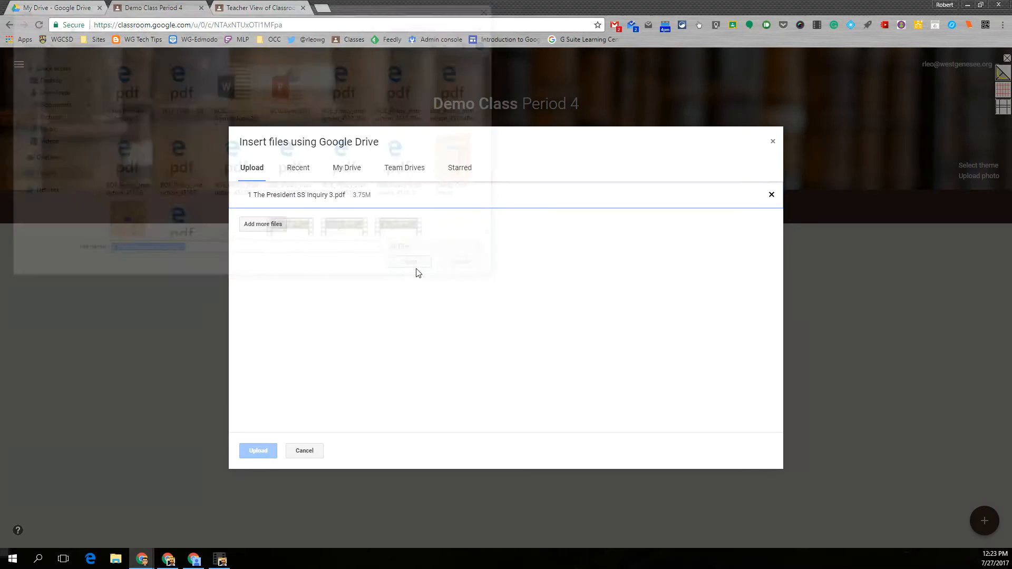
pyautogui.click(260, 452)
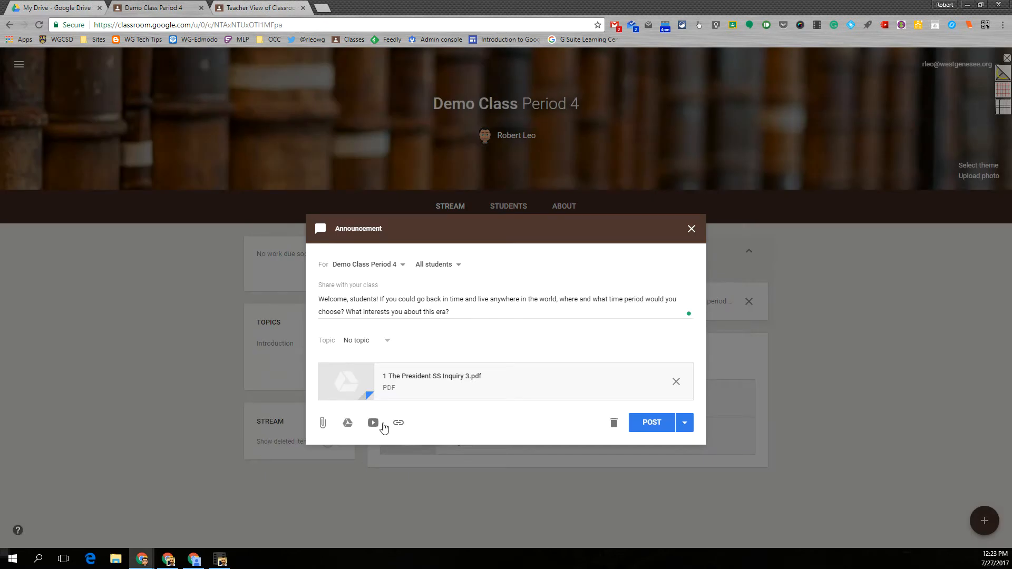
# Step: Attach the Google Docs file "Untitled document" from My Drive to the announcement
pyautogui.click(348, 424)
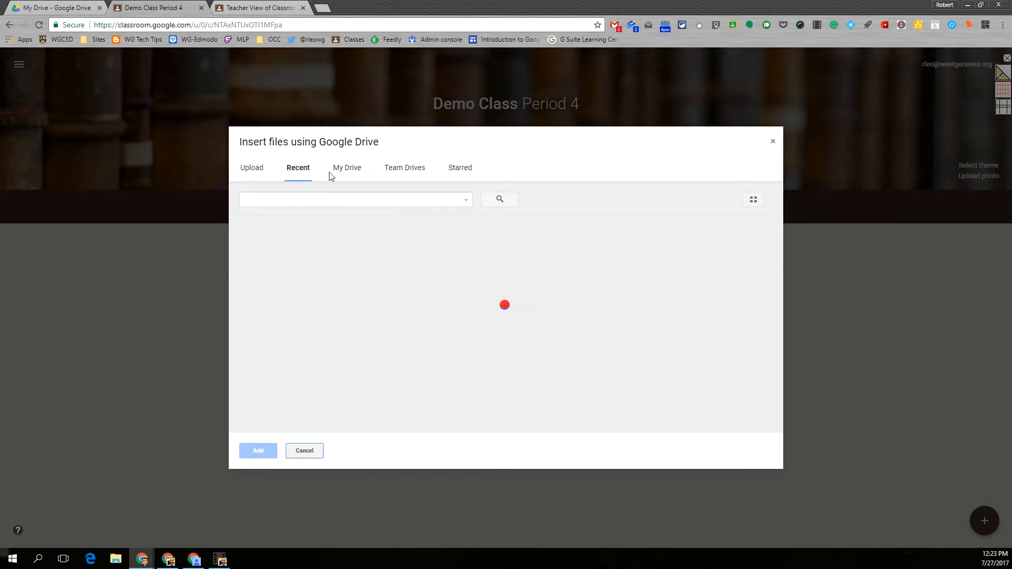
pyautogui.click(348, 169)
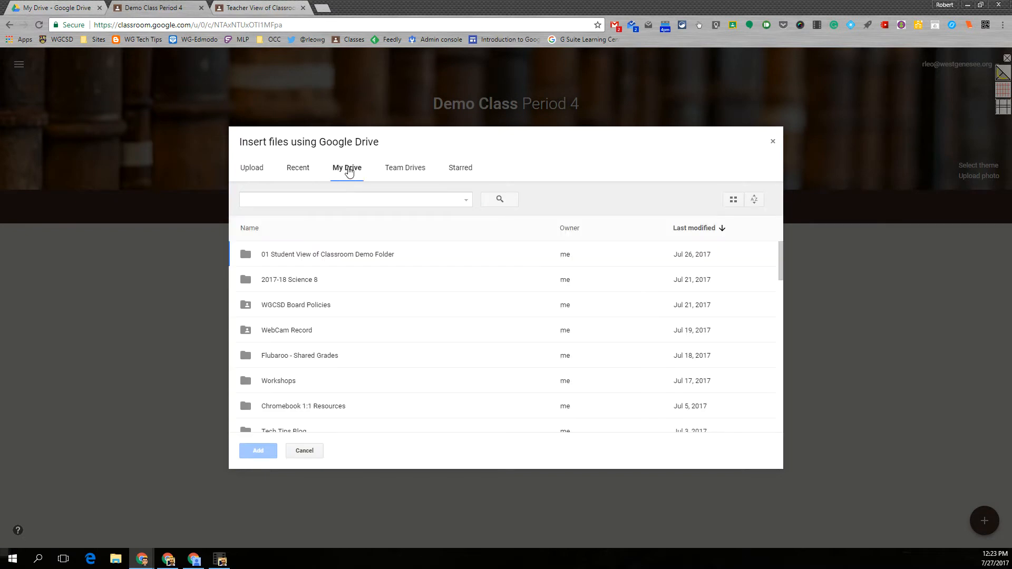
pyautogui.scroll(-10, 327, 341)
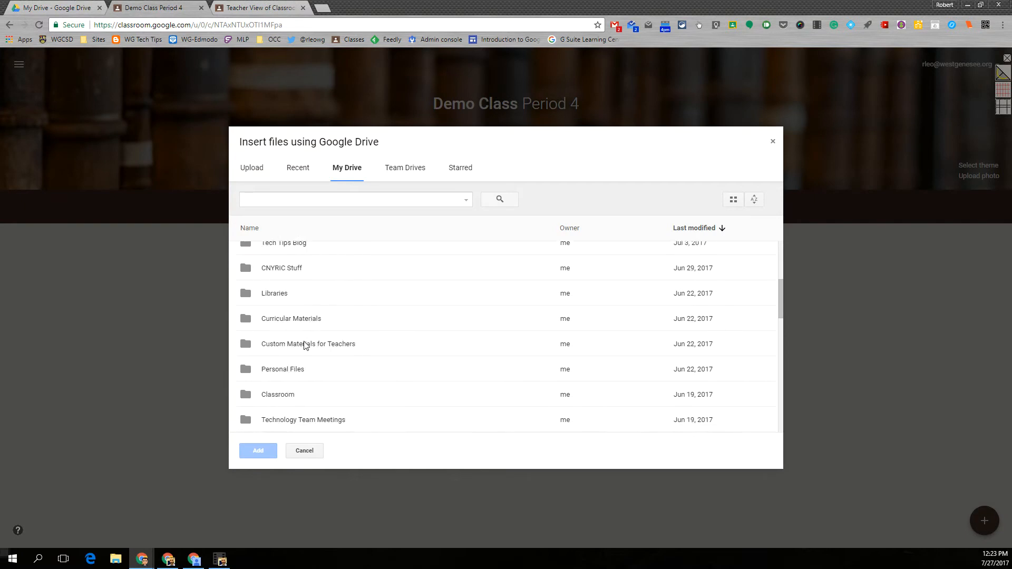
pyautogui.scroll(-1, 303, 345)
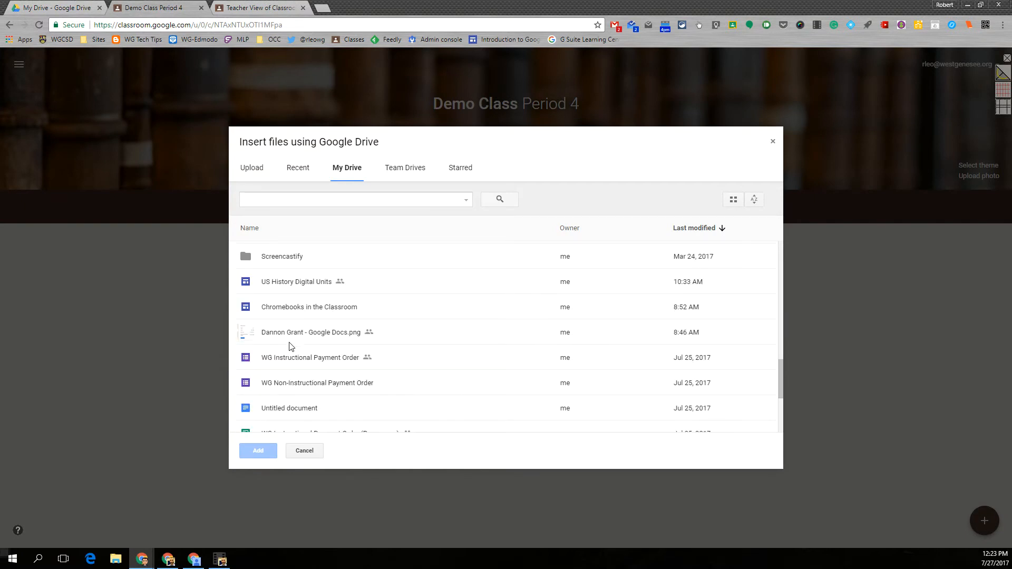
pyautogui.doubleClick(274, 408)
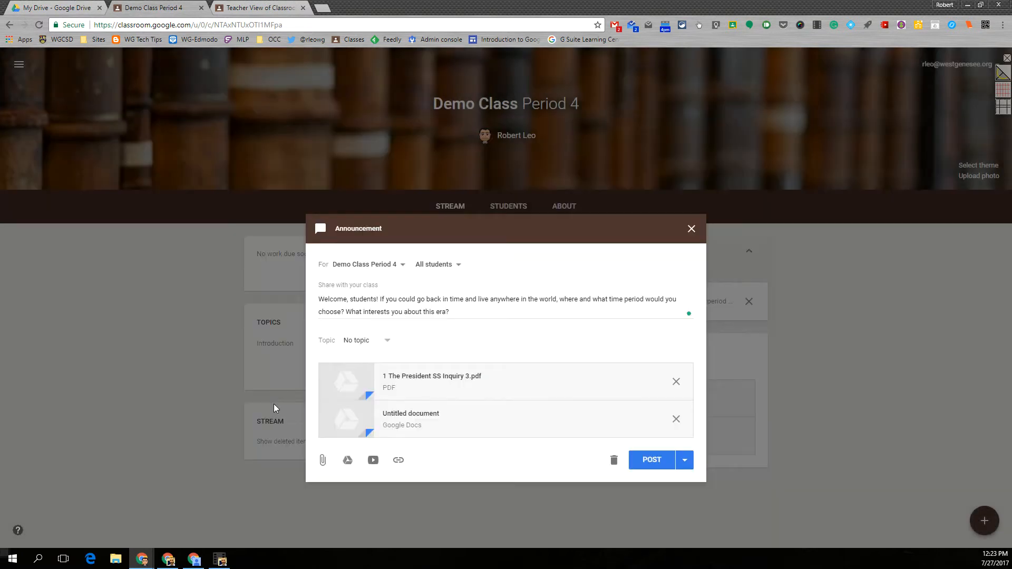
# Step: Search YouTube for "crash course world history" and attach the video "HOW World War I Started: Crash Course World History 209"
pyautogui.click(373, 462)
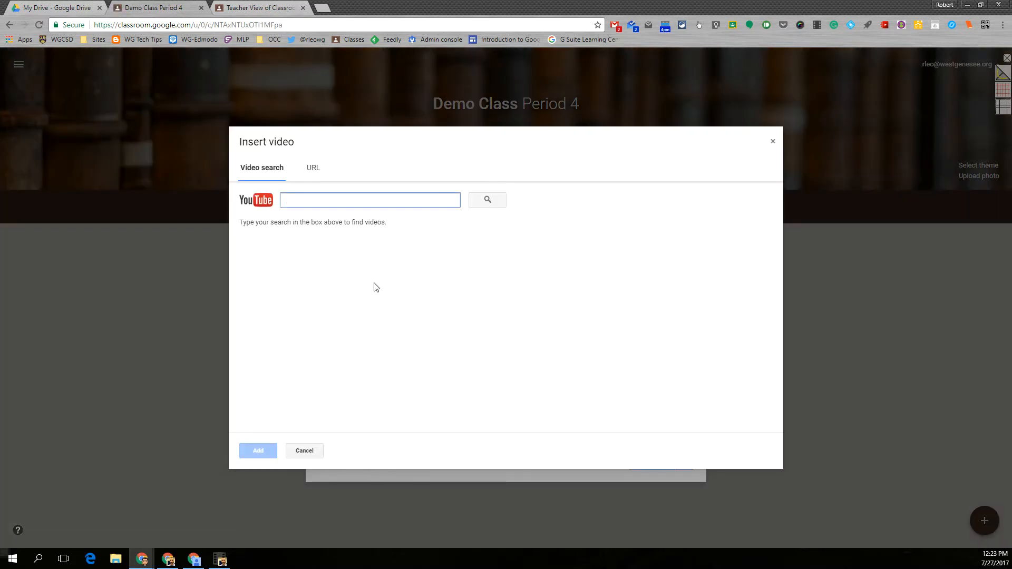
pyautogui.write('crash course world hiso')
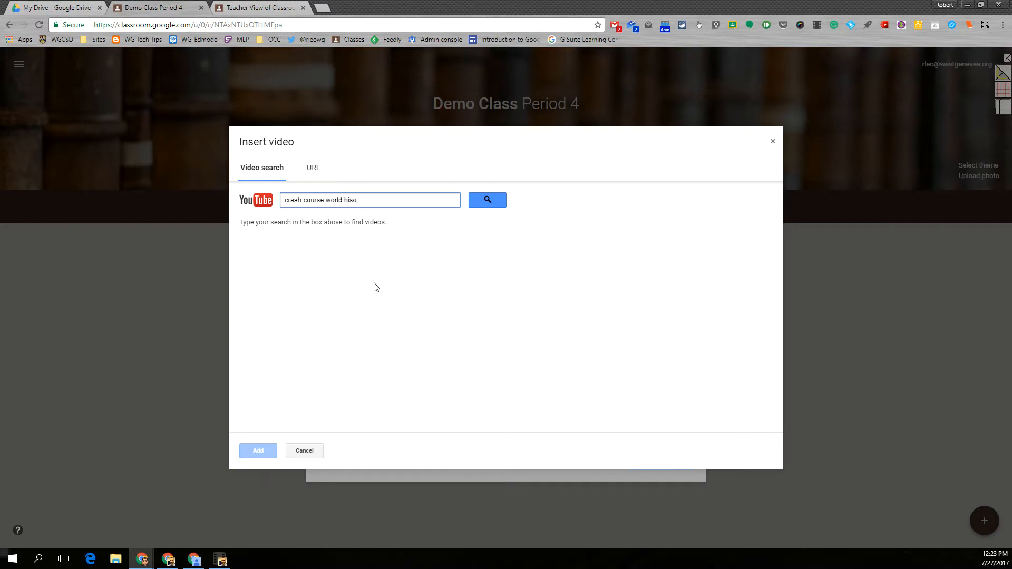
pyautogui.press('BackSpace')
pyautogui.write('tory')
pyautogui.press('Return')
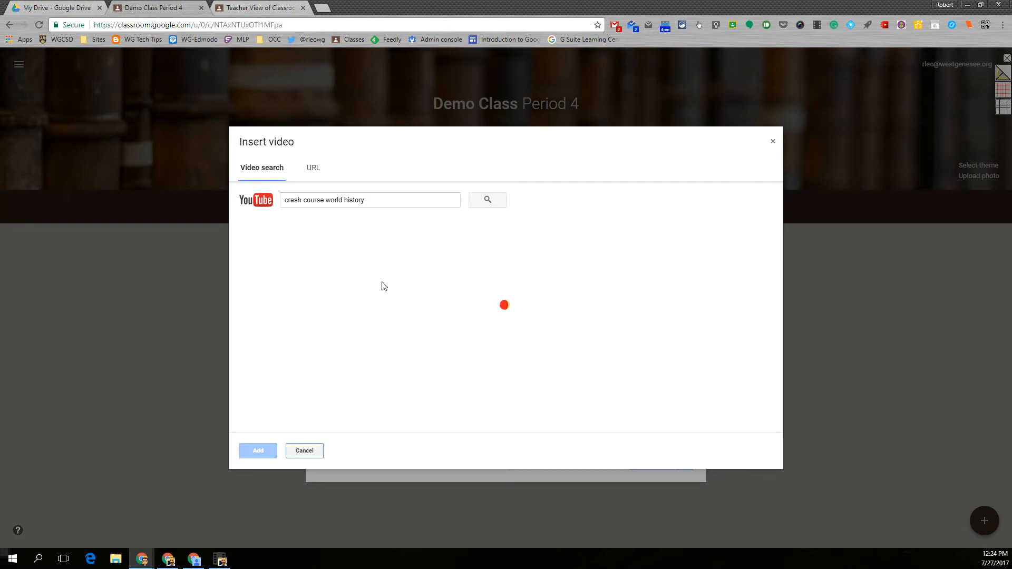
pyautogui.click(357, 259)
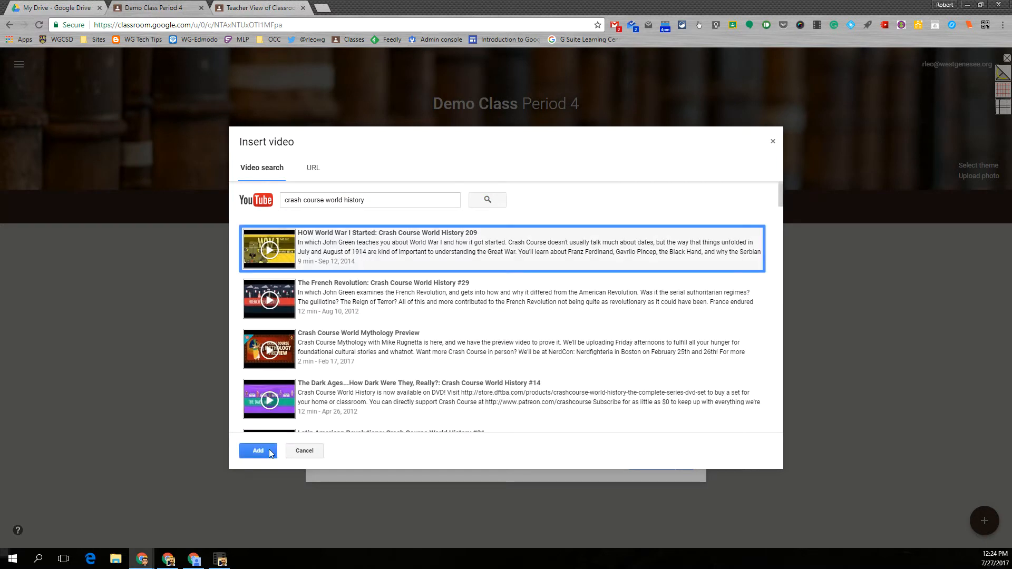
pyautogui.click(259, 456)
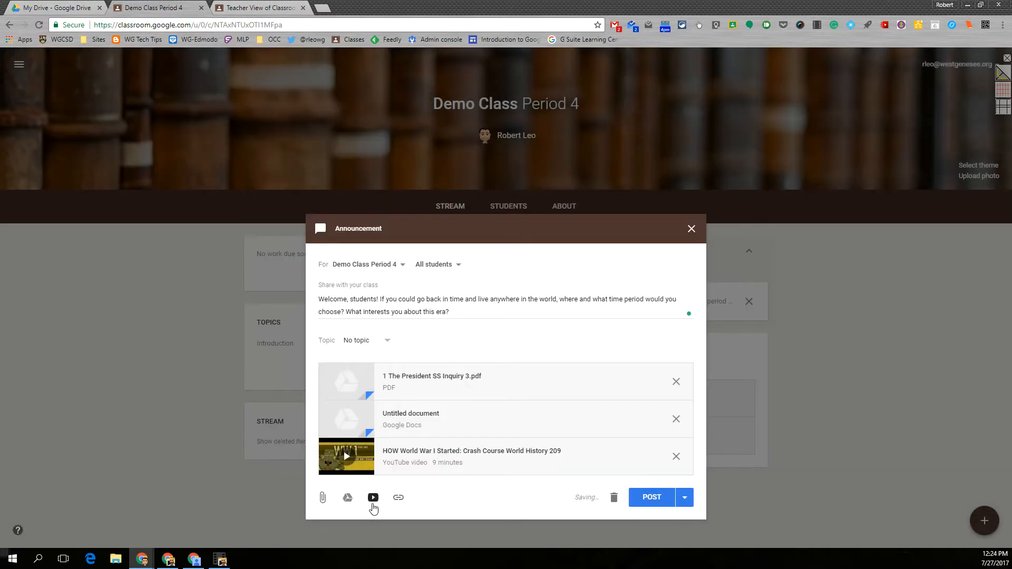
pyautogui.click(374, 500)
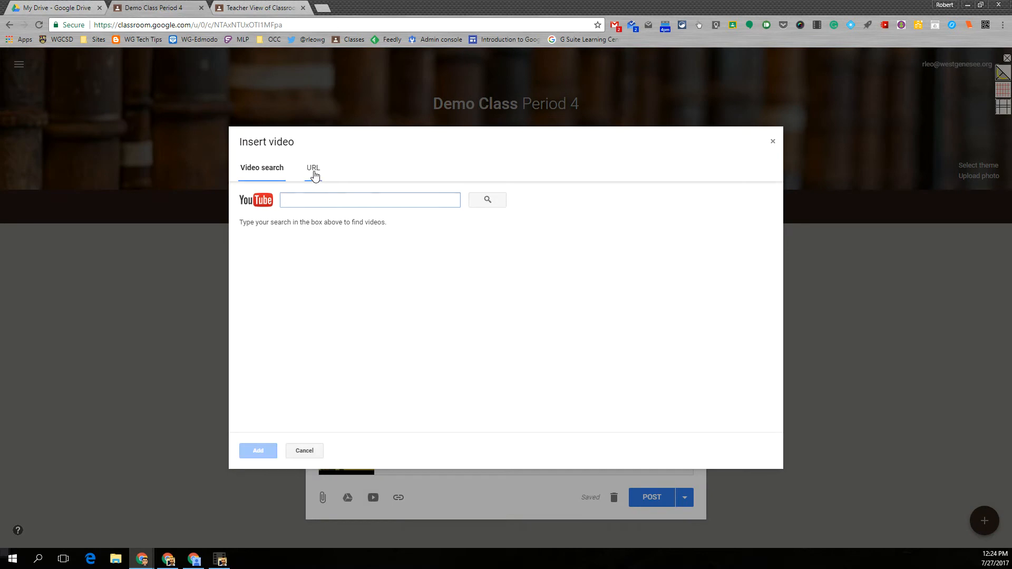
pyautogui.click(313, 169)
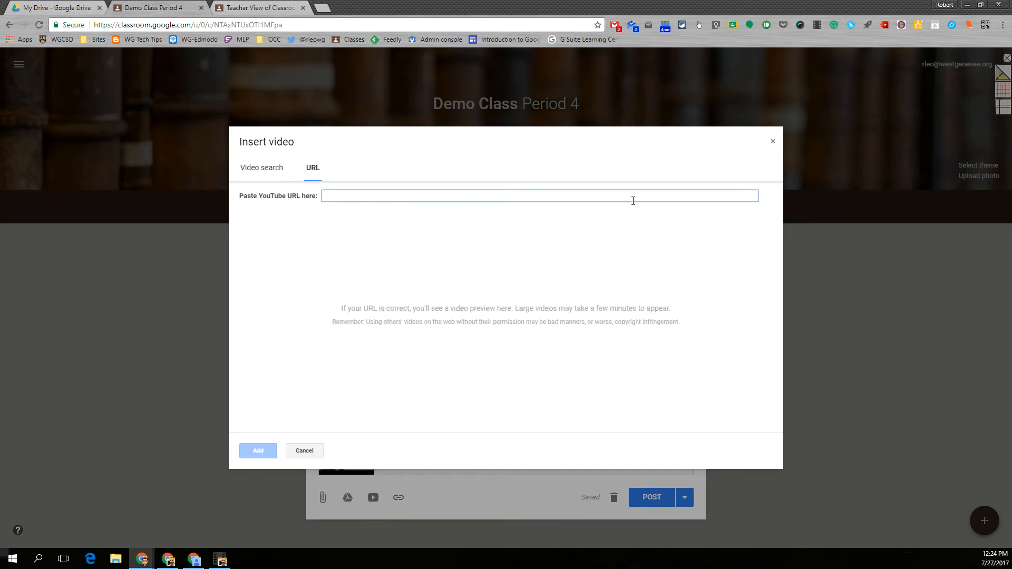
pyautogui.click(262, 169)
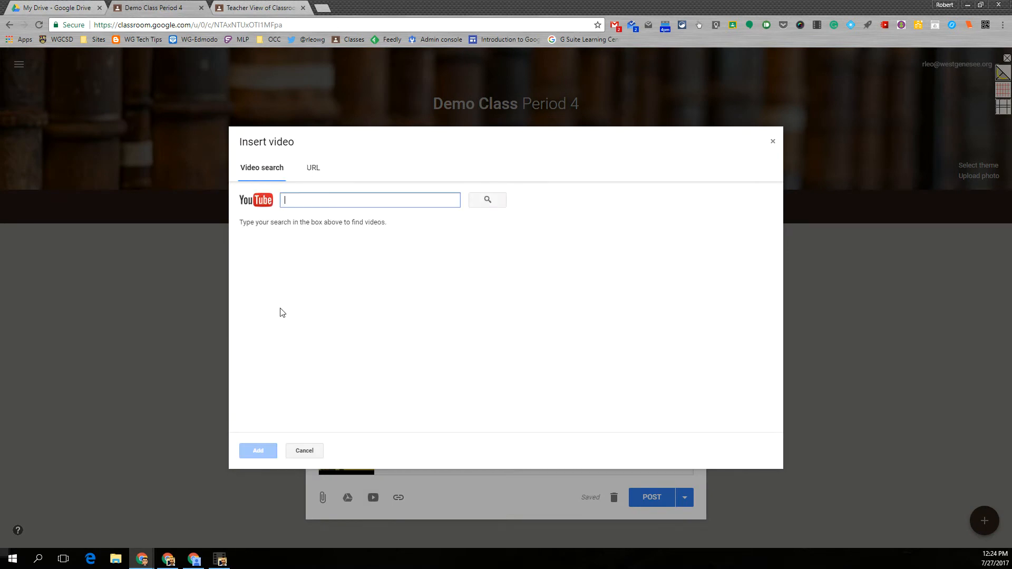
pyautogui.click(307, 452)
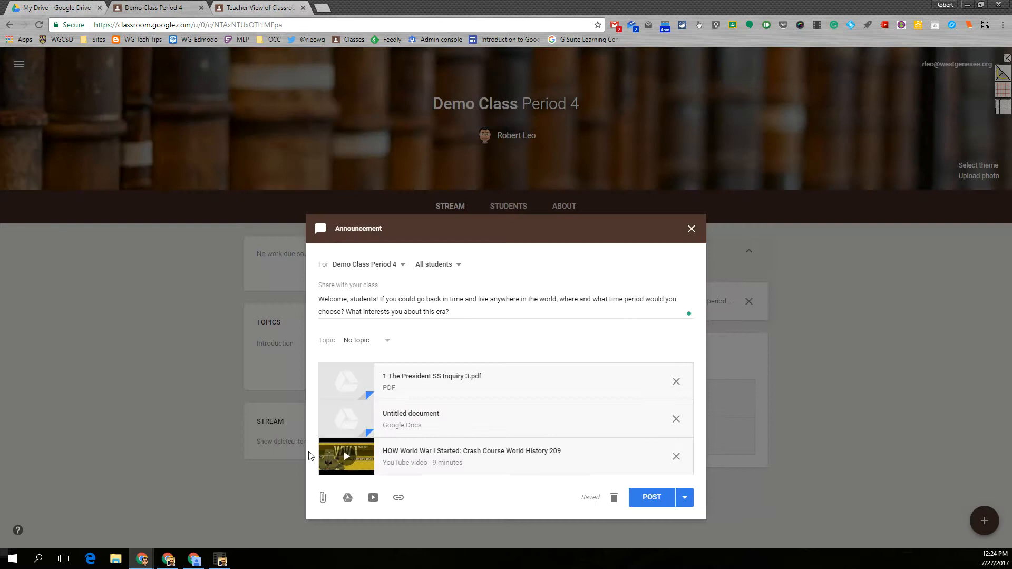
# Step: Add a link to westgenesee.org to the announcement
pyautogui.click(398, 498)
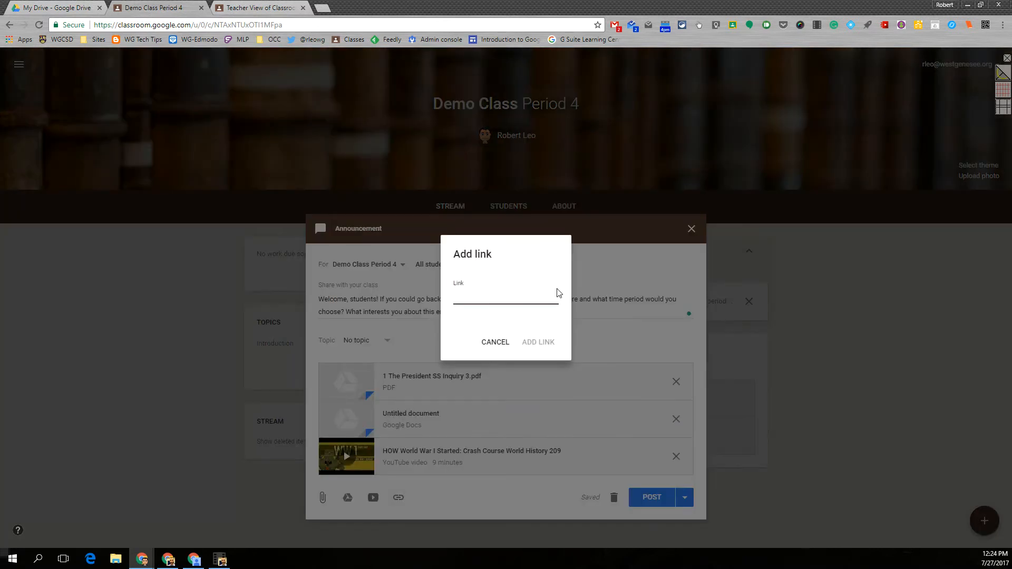
pyautogui.write('Westgenesee.org')
pyautogui.click(538, 343)
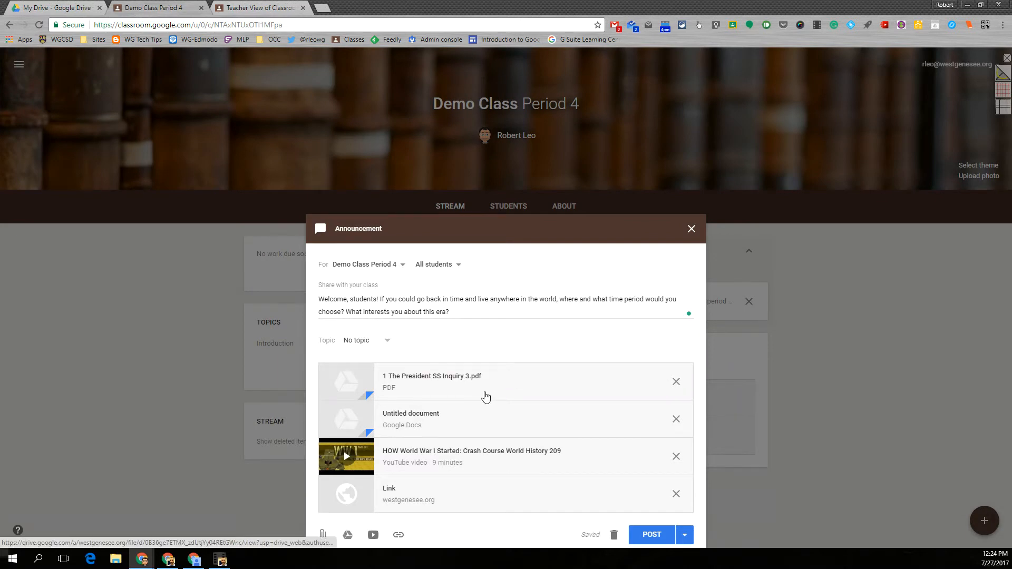
# Step: Remove the "Untitled document" file and the westgenesee.org link from the announcement's attachments
pyautogui.click(676, 419)
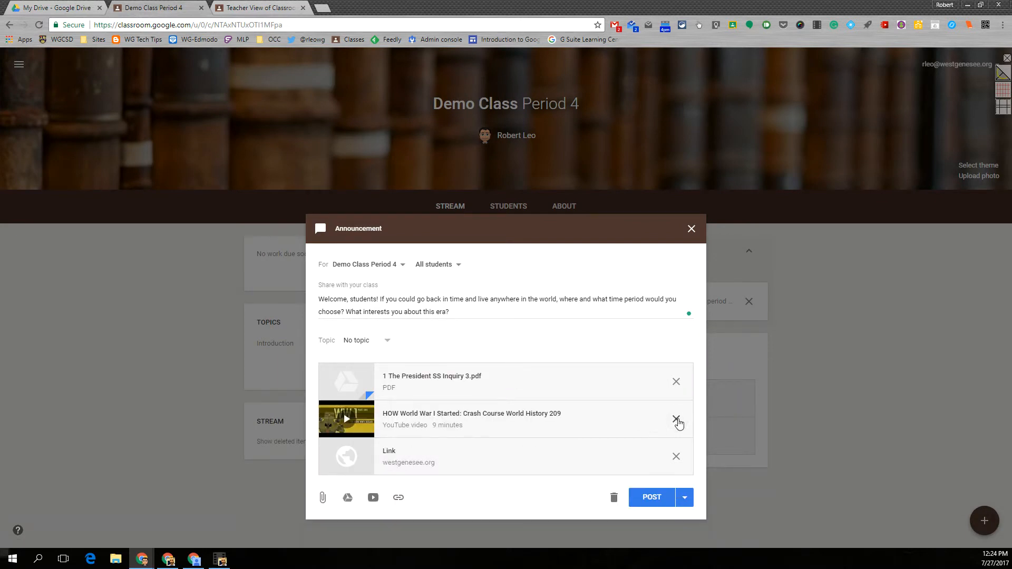
pyautogui.click(677, 457)
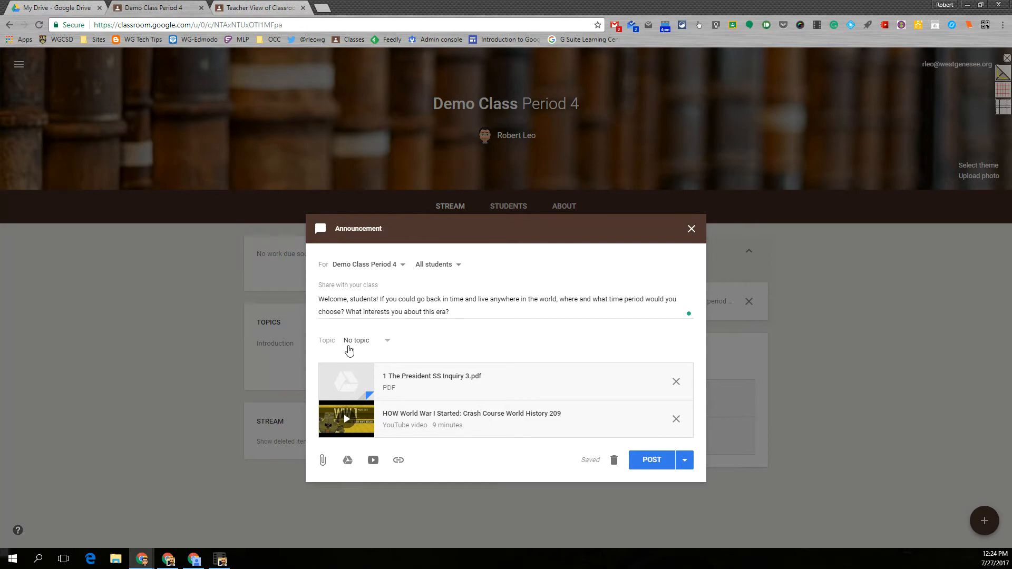
# Step: Create a new topic named "Welcome" for the announcement
pyautogui.click(387, 343)
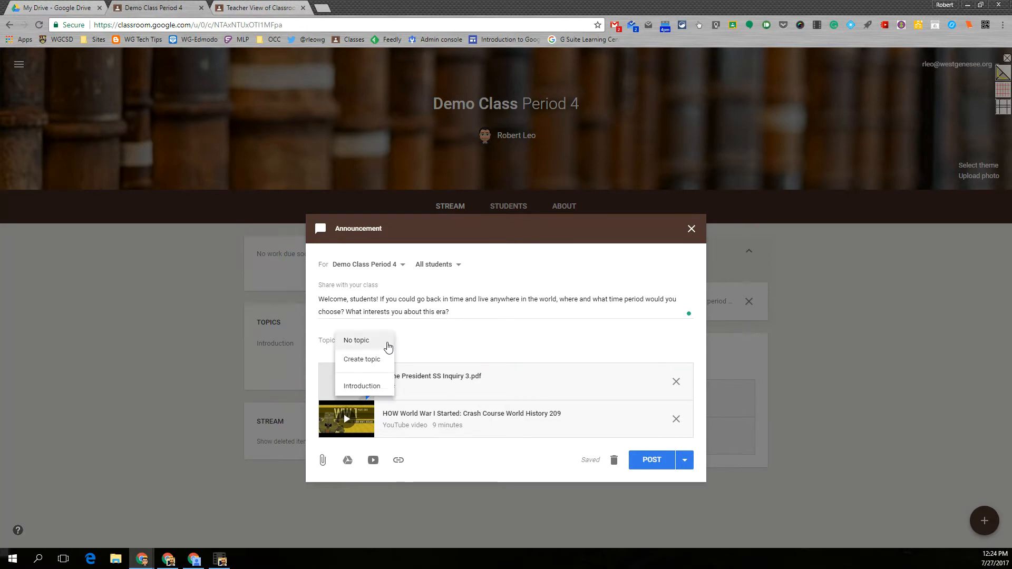
pyautogui.click(363, 363)
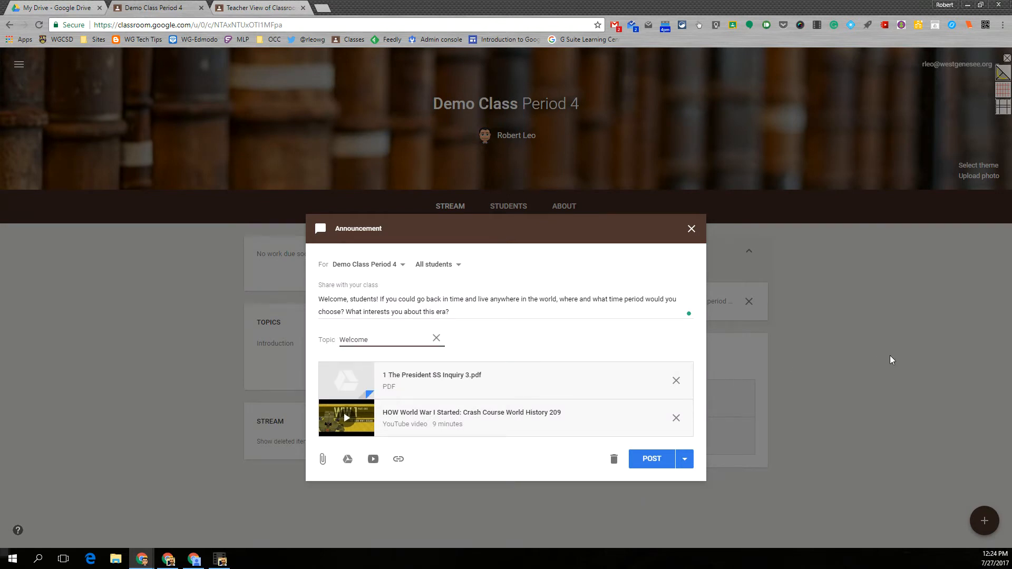
pyautogui.click(834, 369)
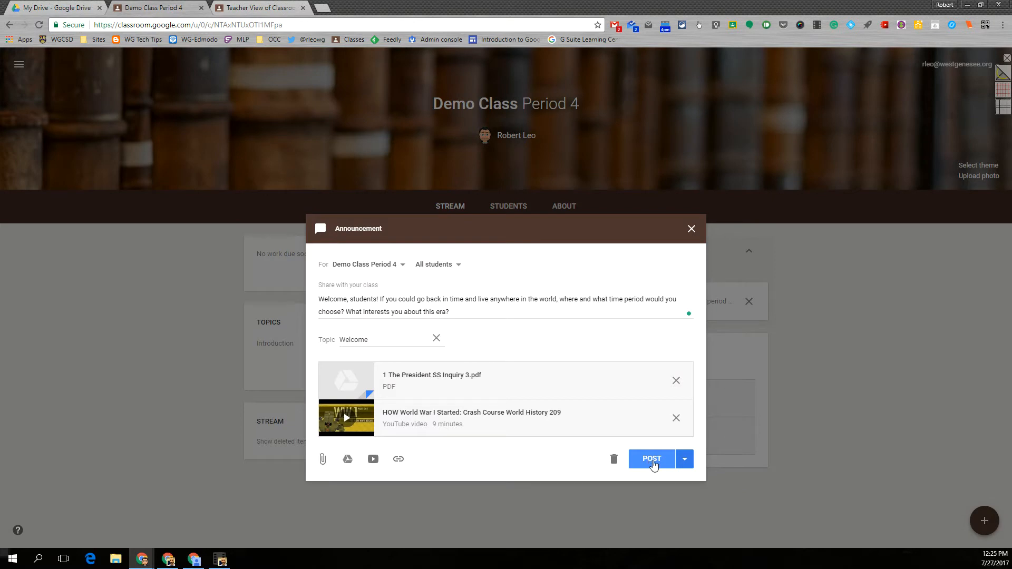
# Step: Save the announcement as a draft, and collapse and expand the saved posts list
pyautogui.click(685, 461)
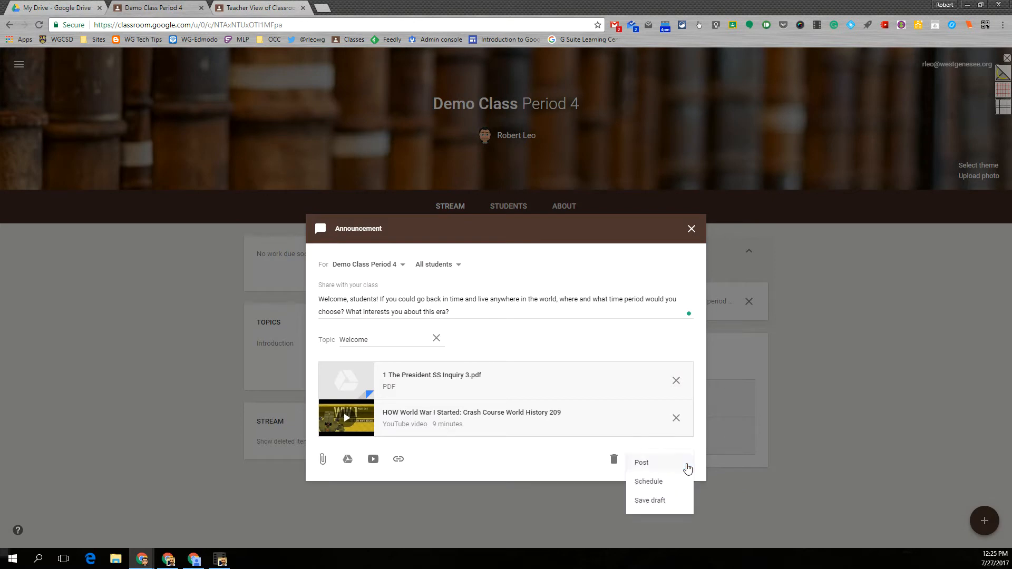
pyautogui.click(645, 506)
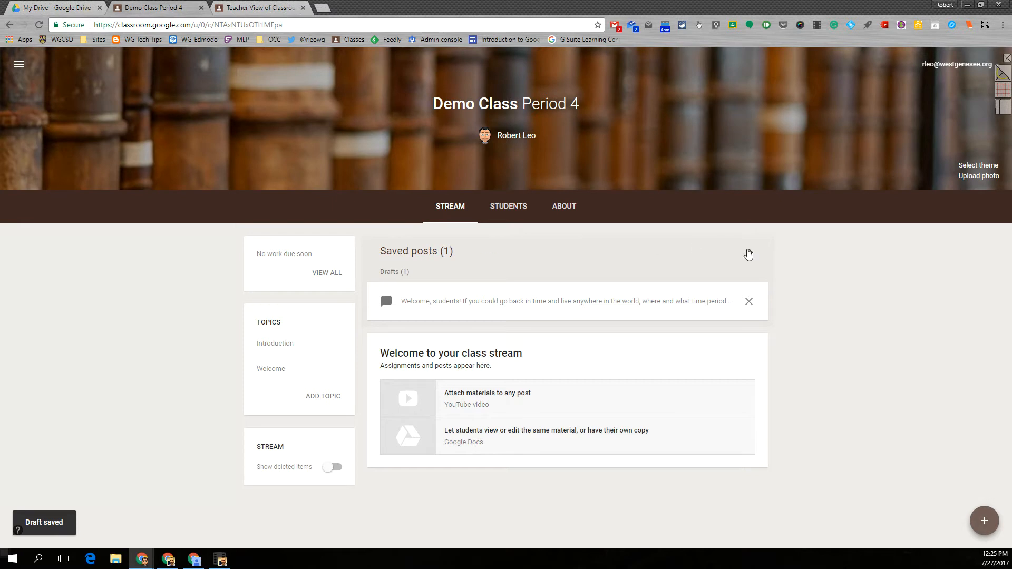
pyautogui.click(749, 254)
pyautogui.click(749, 253)
pyautogui.click(750, 253)
pyautogui.click(749, 253)
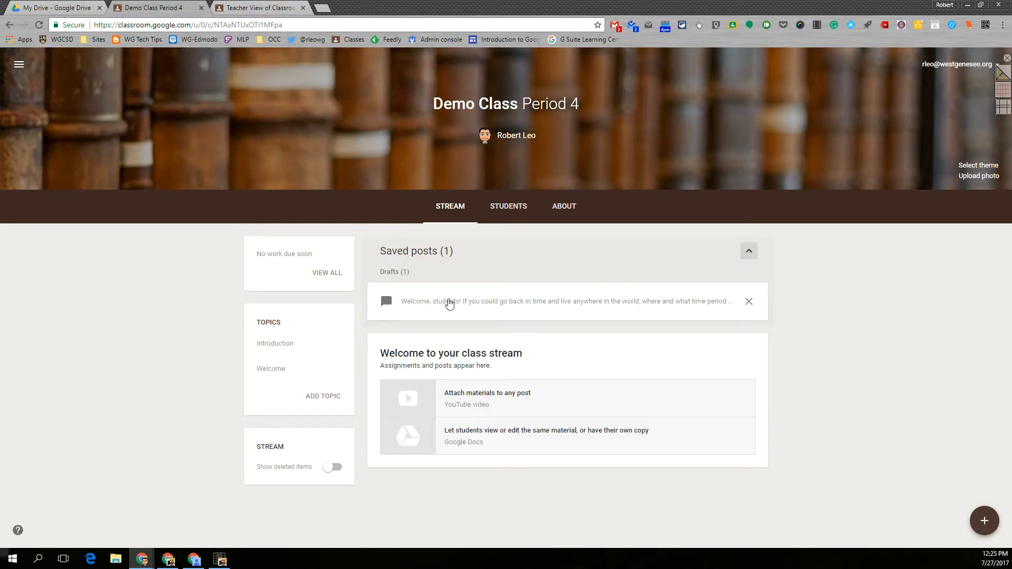
# Step: Reopen the saved welcome draft and post it to the class stream
pyautogui.click(448, 305)
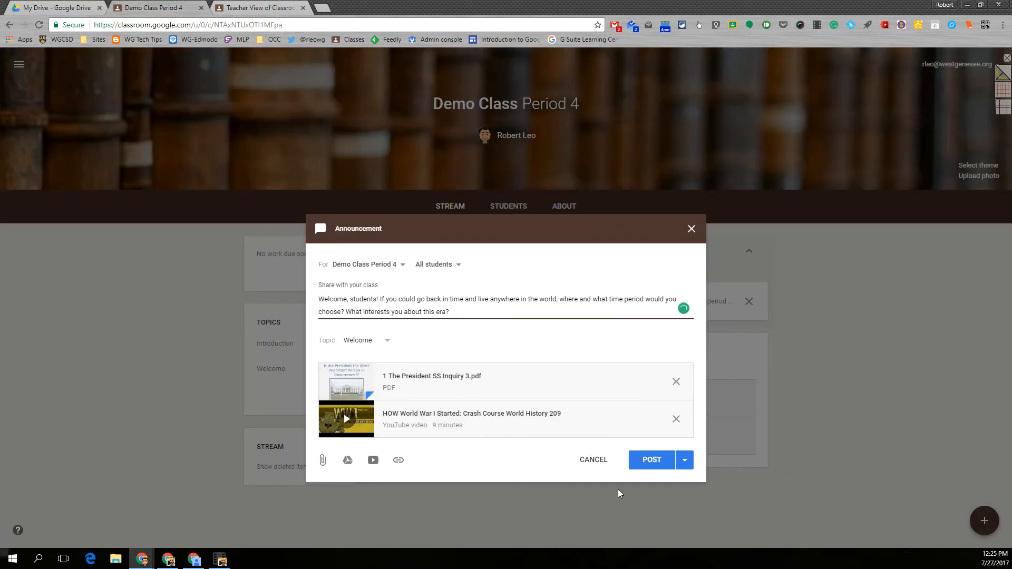
pyautogui.click(686, 460)
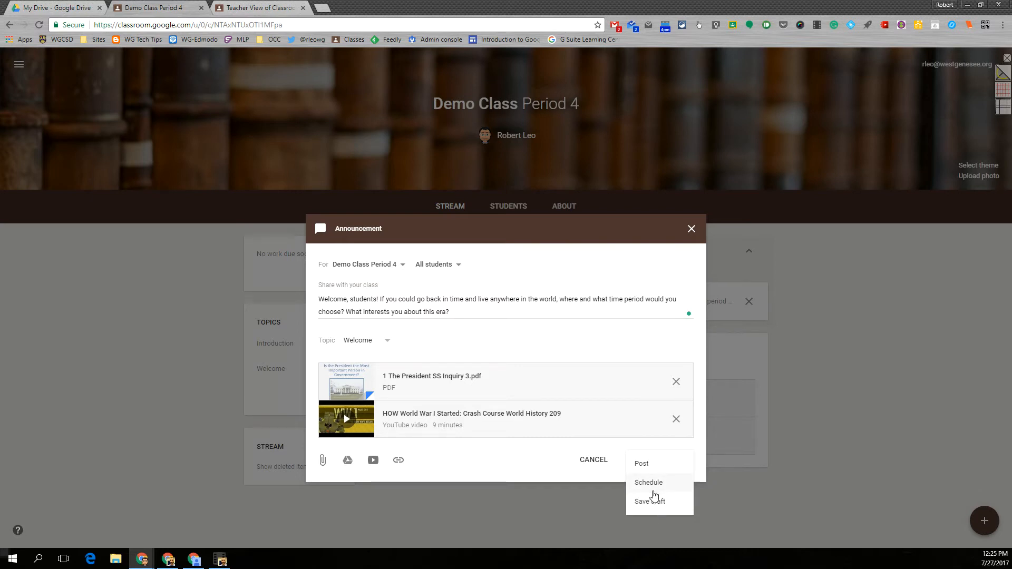
pyautogui.click(641, 465)
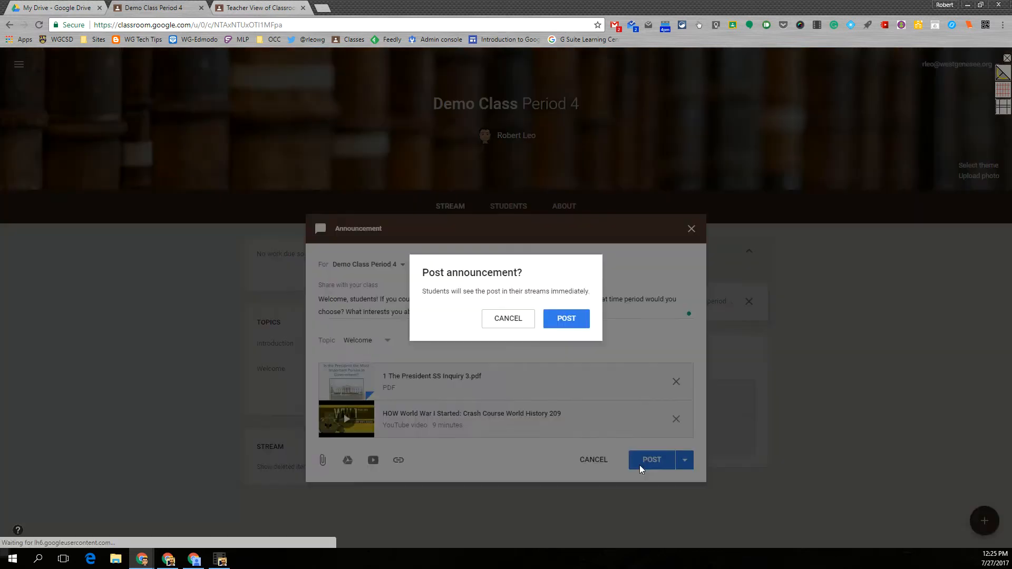
pyautogui.click(571, 320)
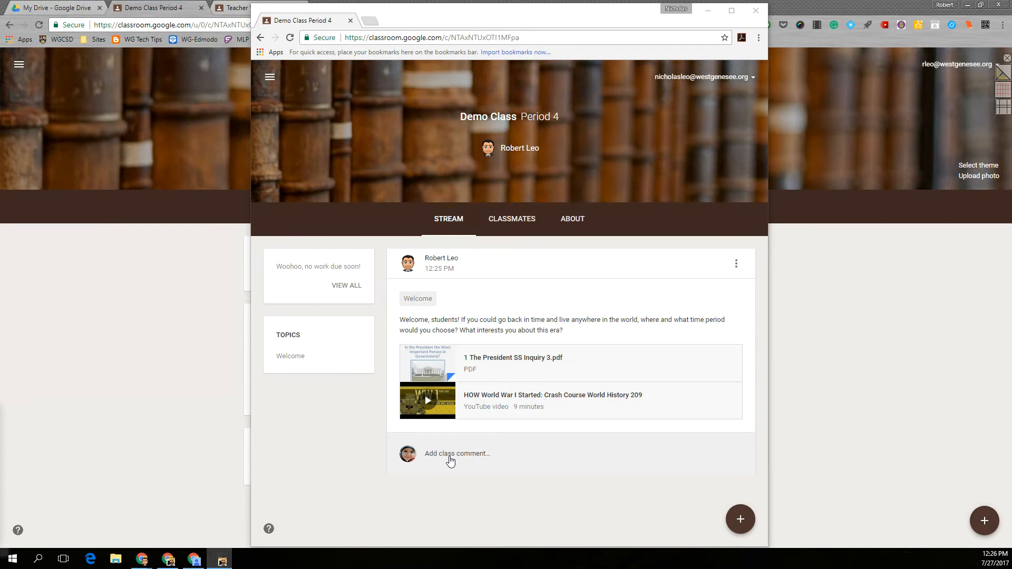
# Step: Write the class comment "I just saw the movie Wonder Woman and I think it would be cool to live in Ancient Greece. I enjoy reading about Mythology."
pyautogui.click(449, 460)
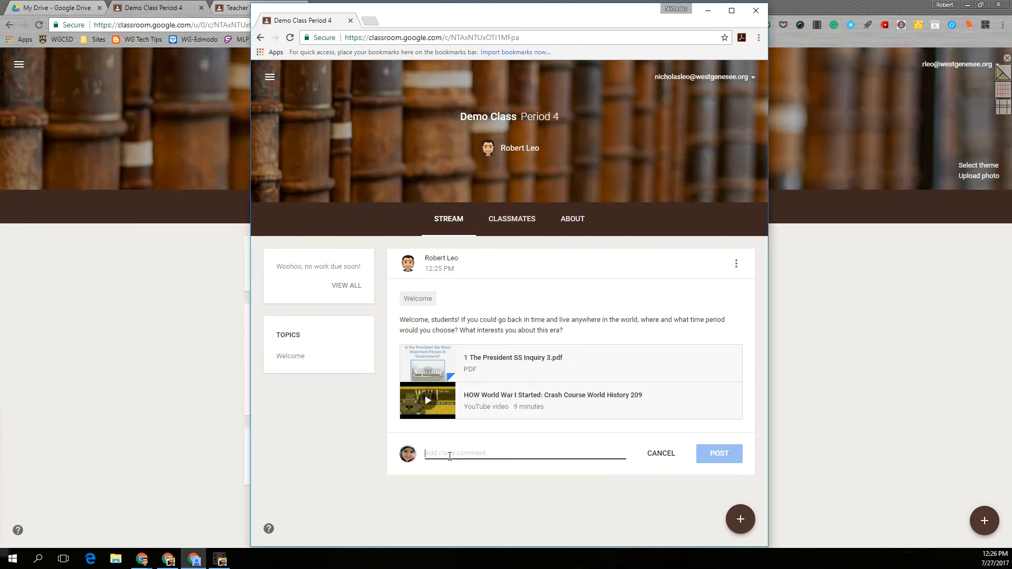
pyautogui.write('I jus')
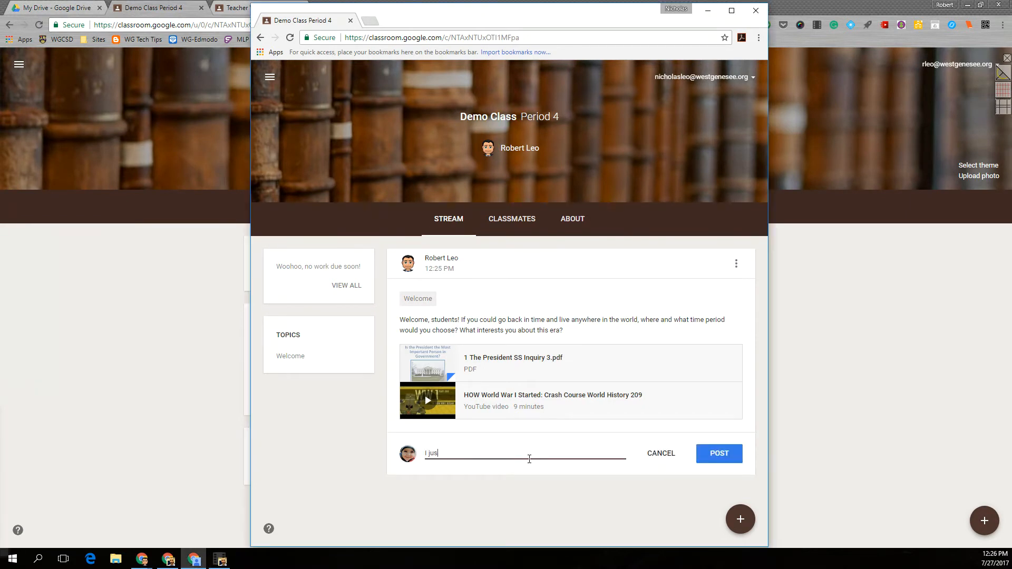
pyautogui.write('t saw')
pyautogui.write('the movie Wonder Woman and I think it would be cool to live in Ancient Greece. I enjoy reading about Mythology.')
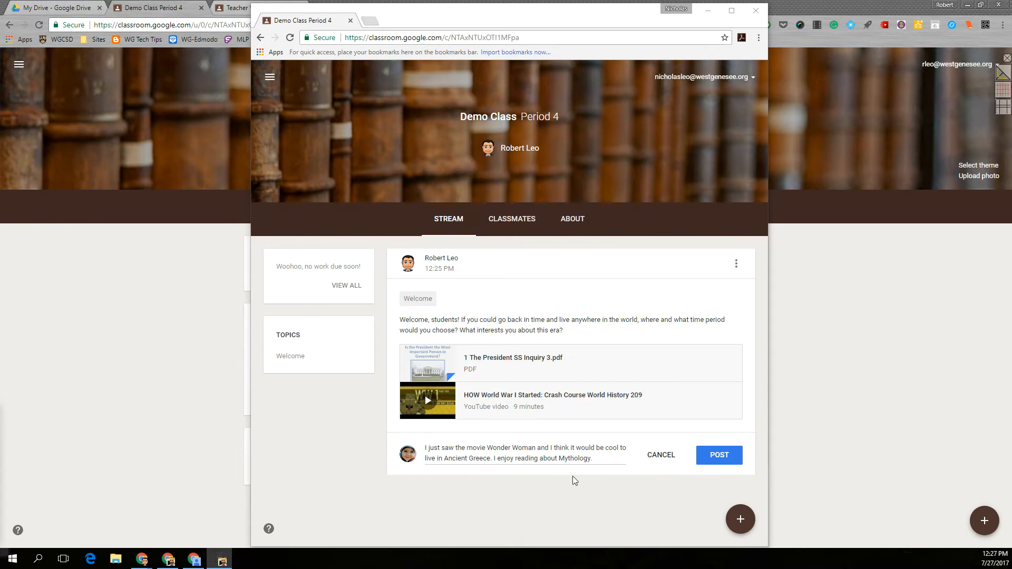
pyautogui.click(600, 459)
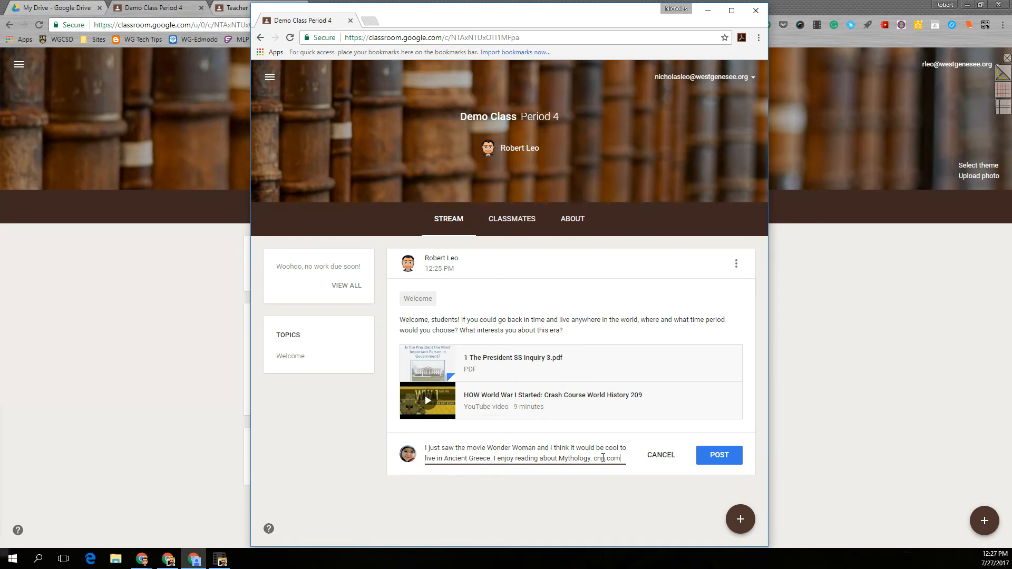
pyautogui.moveTo(597, 460); pyautogui.dragTo(625, 459)
pyautogui.press('BackSpace')
pyautogui.press('BackSpace')
pyautogui.write('com')
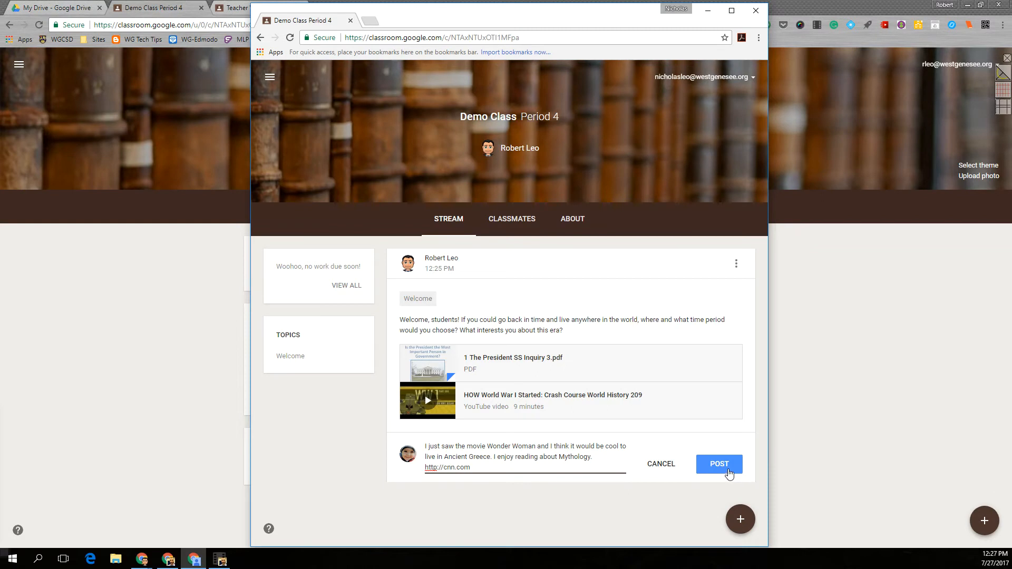
pyautogui.click(730, 473)
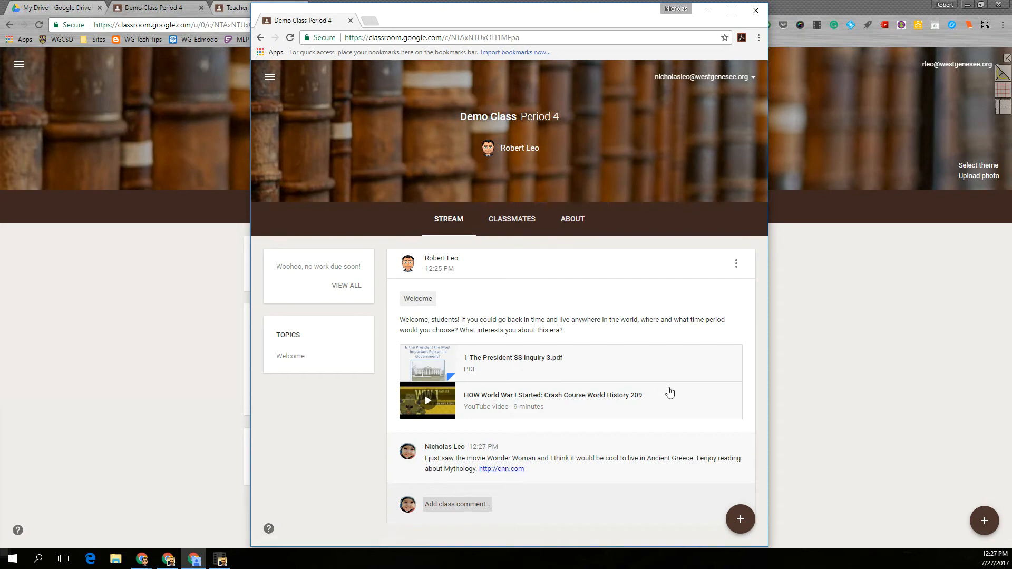
# Step: Delete the student's comment containing the cnn.com link and move the student window off the teacher's class stream
pyautogui.click(736, 449)
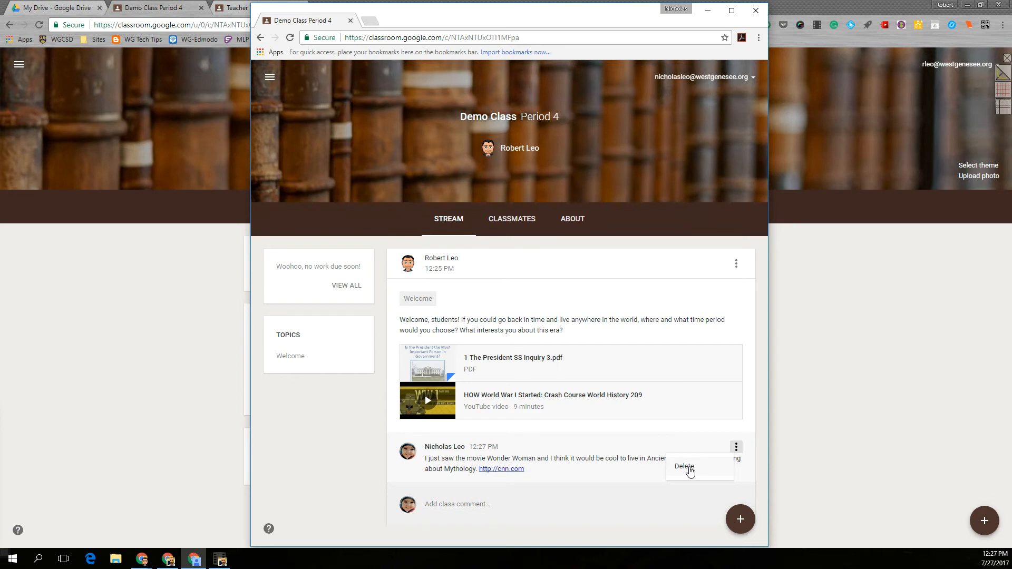
pyautogui.click(686, 467)
pyautogui.click(554, 339)
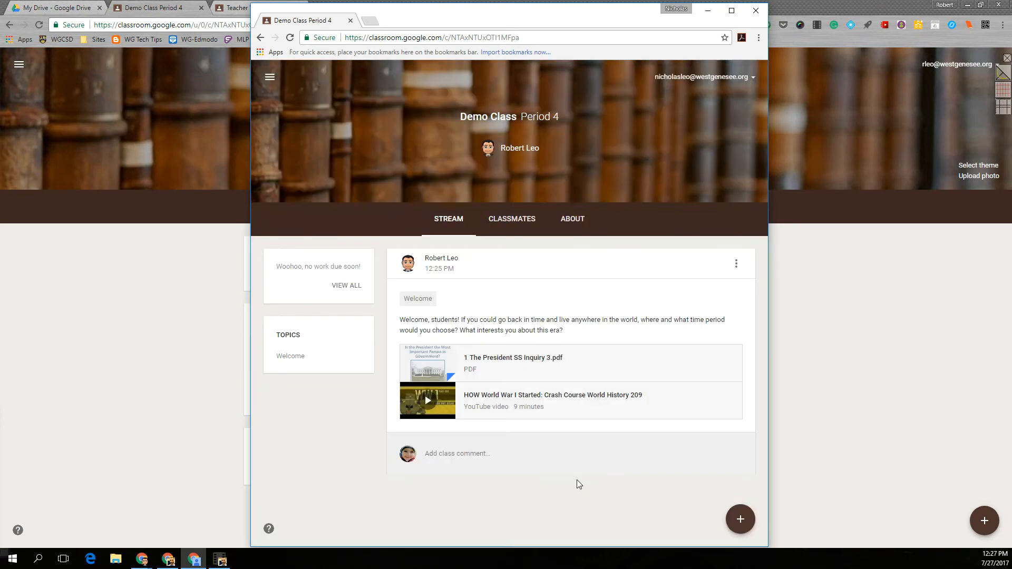
pyautogui.moveTo(522, 14); pyautogui.dragTo(0, 55)
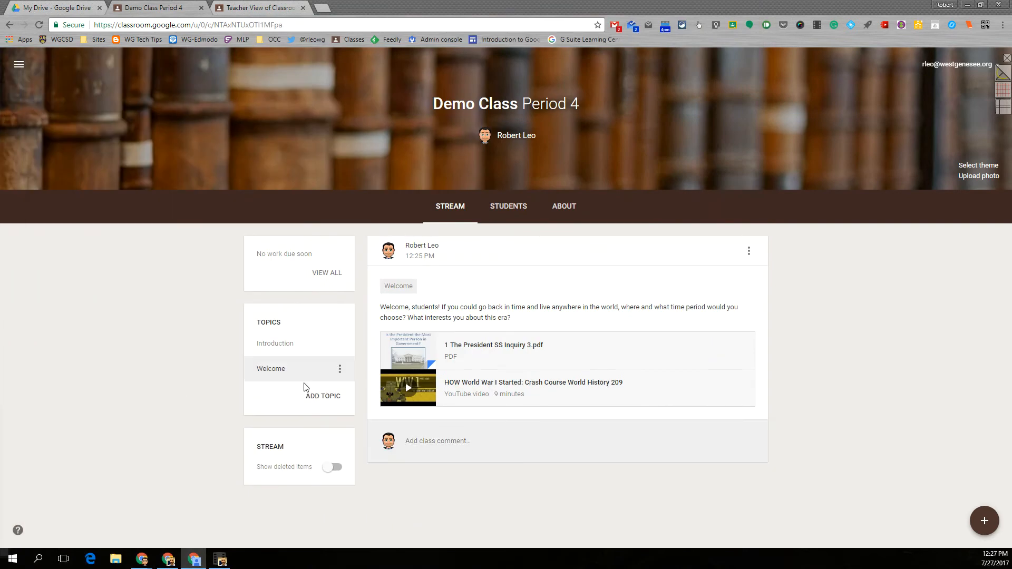
# Step: View the posts filed under the Welcome topic and return to the full class stream
pyautogui.click(279, 372)
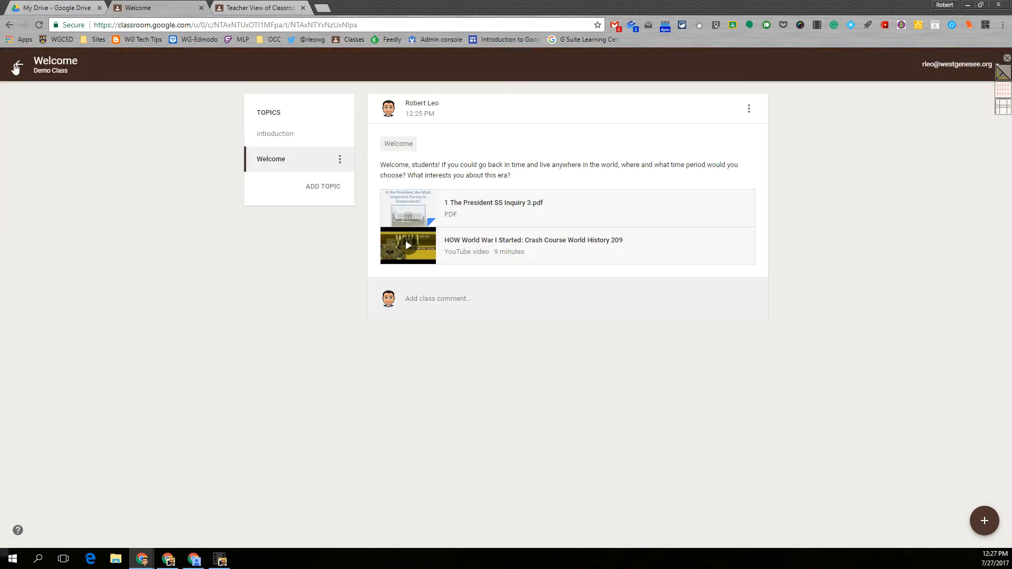
pyautogui.click(18, 64)
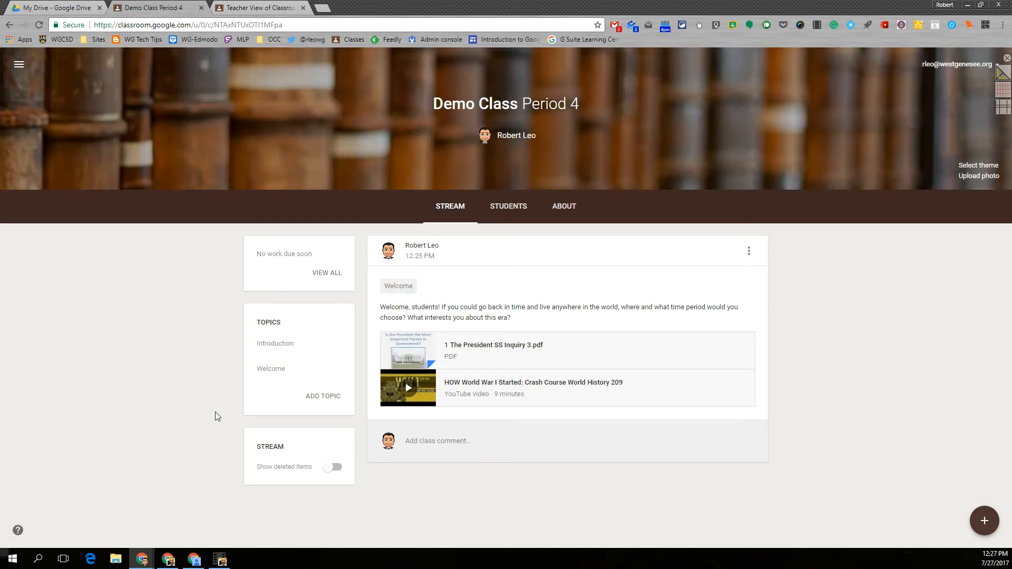
# Step: Show deleted items in the stream, and open and close the cnn.com link in the deleted comment
pyautogui.click(334, 470)
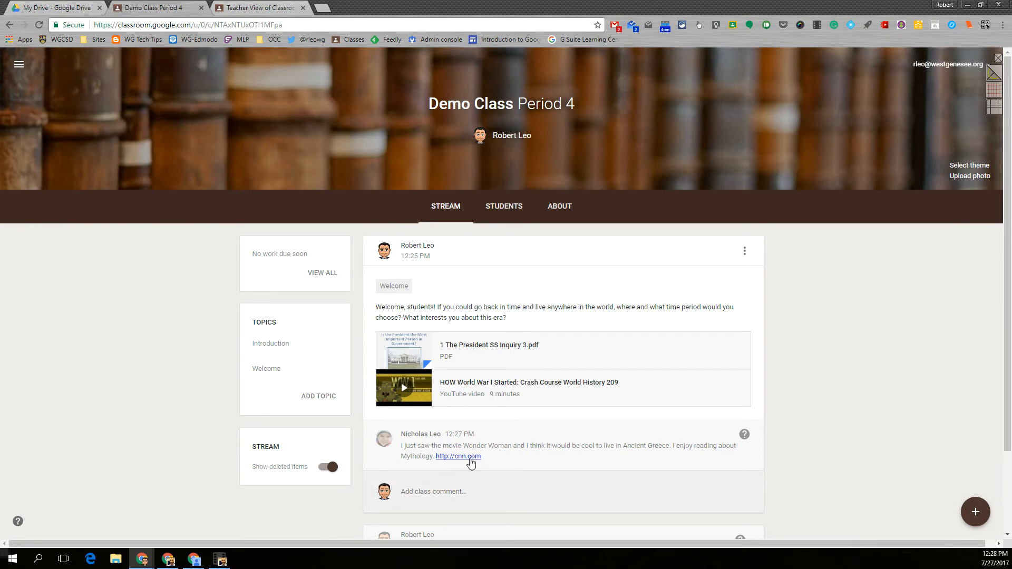
pyautogui.click(472, 457)
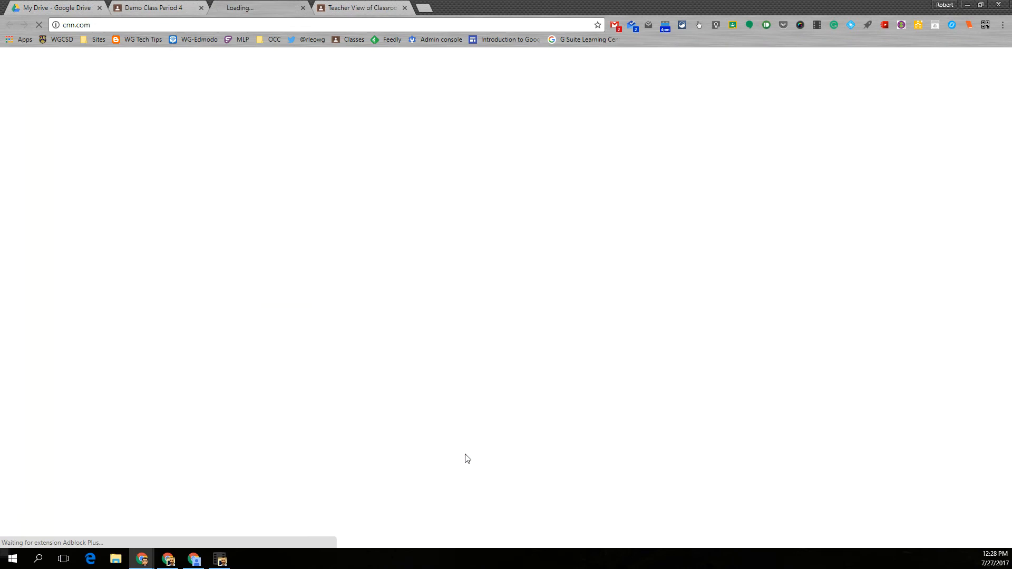
pyautogui.click(304, 9)
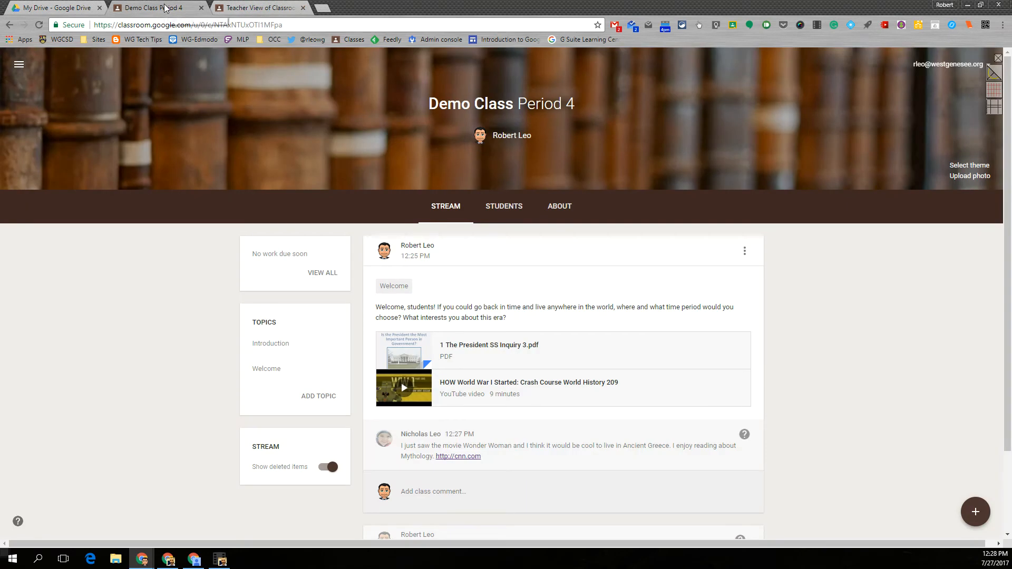
pyautogui.scroll(-2, 584, 340)
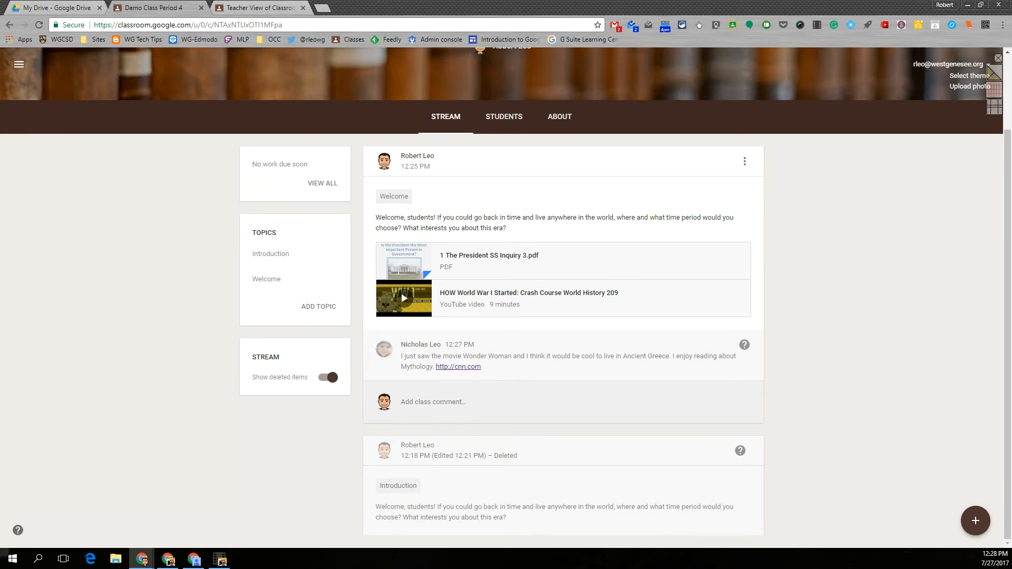
# Step: Post "another comment" from the student account and reply to it as the teacher with "great response"
pyautogui.hotkey('alt', 'Tab')
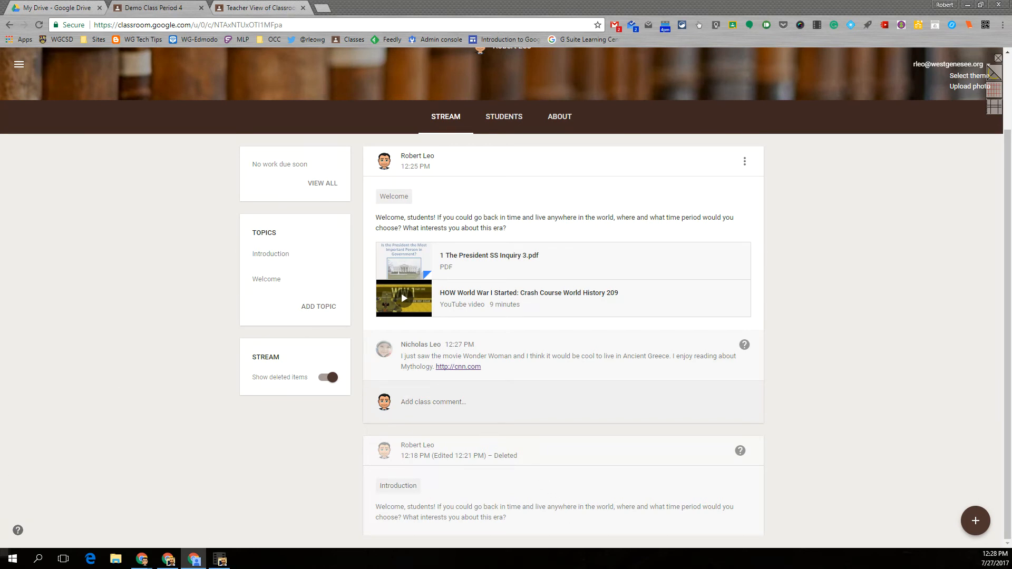
pyautogui.scroll(-1, 152, 430)
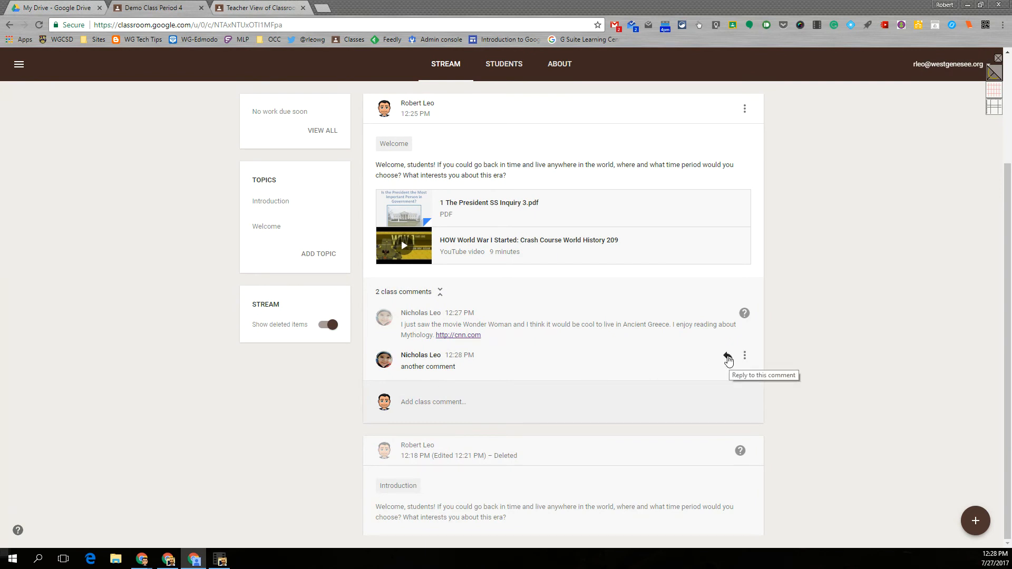
pyautogui.click(728, 358)
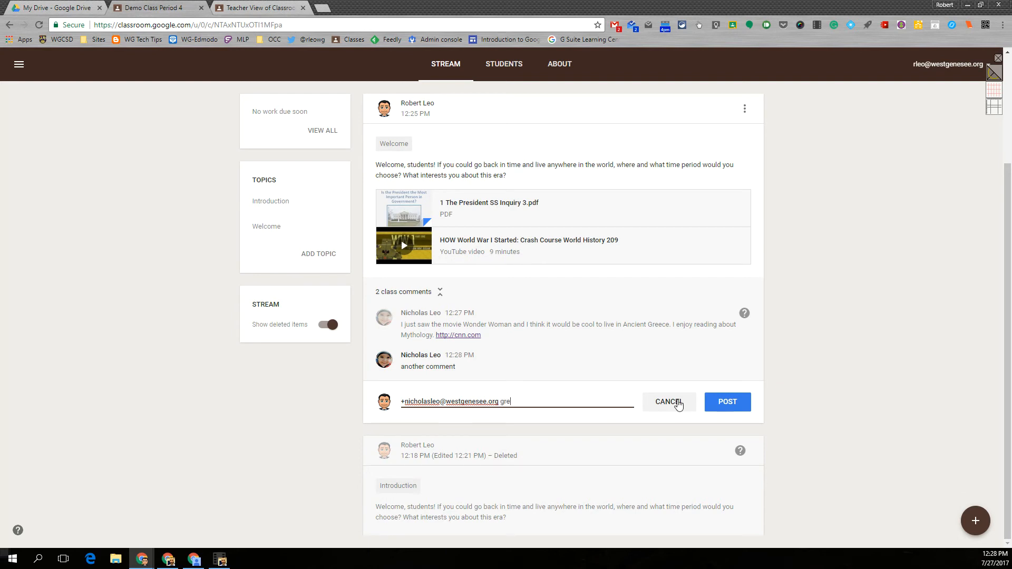
pyautogui.write('respo')
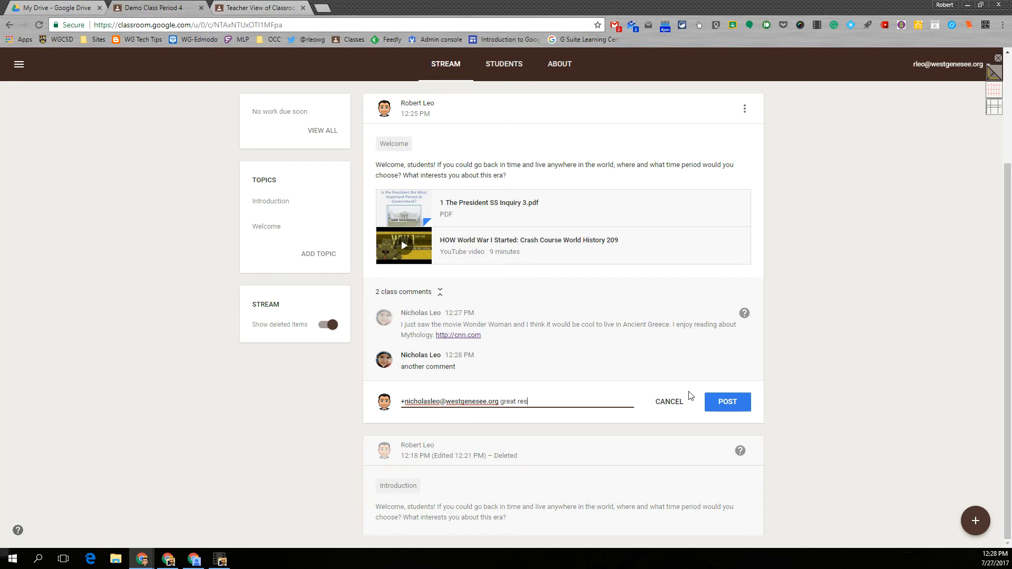
pyautogui.click(728, 402)
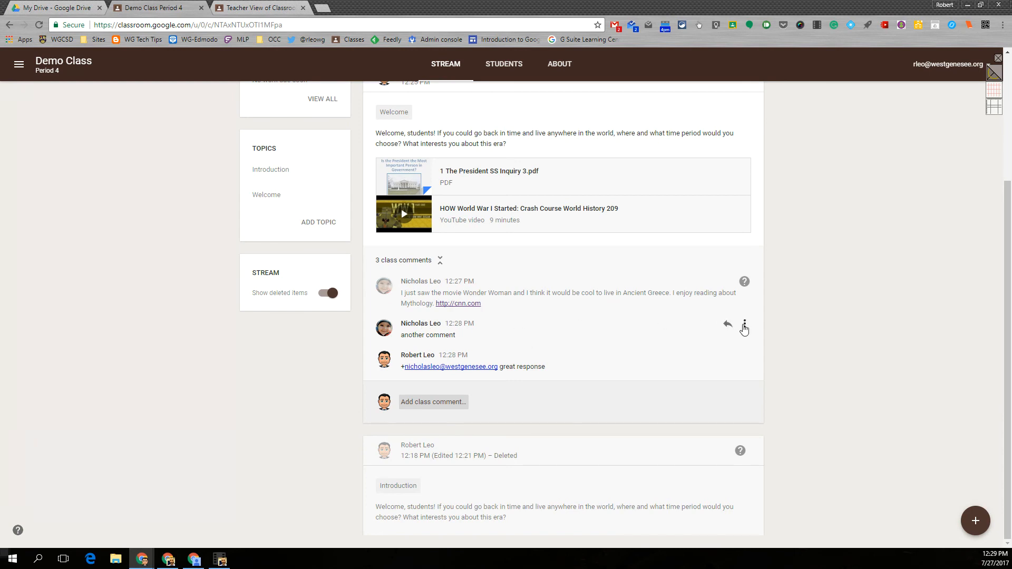
pyautogui.click(744, 325)
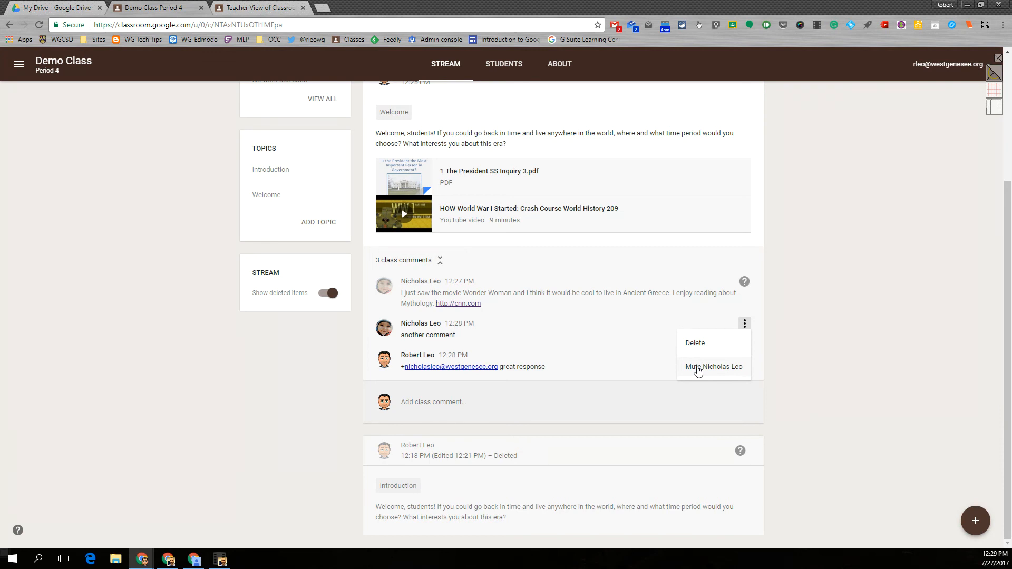
pyautogui.moveTo(975, 523)
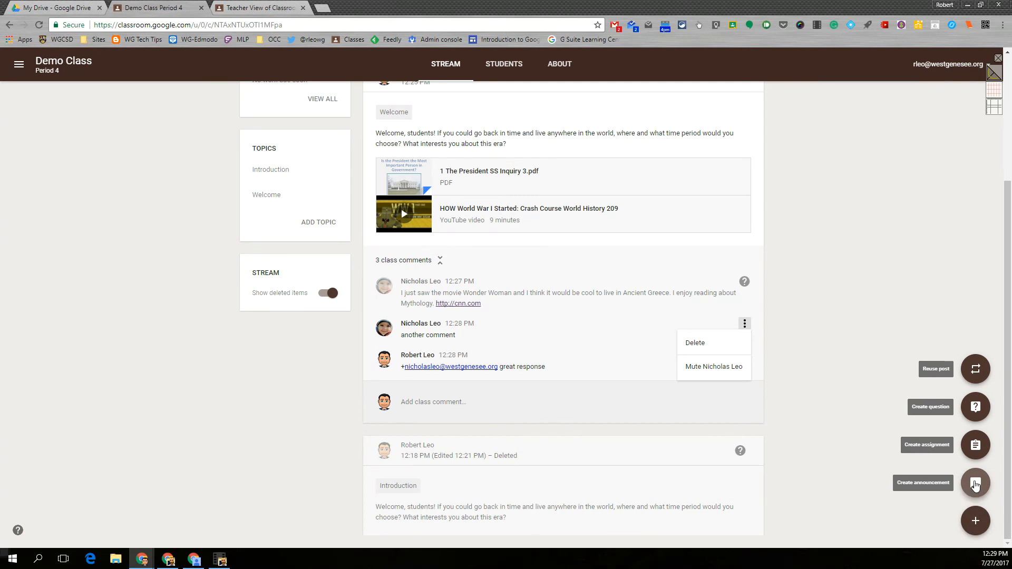
pyautogui.click(976, 489)
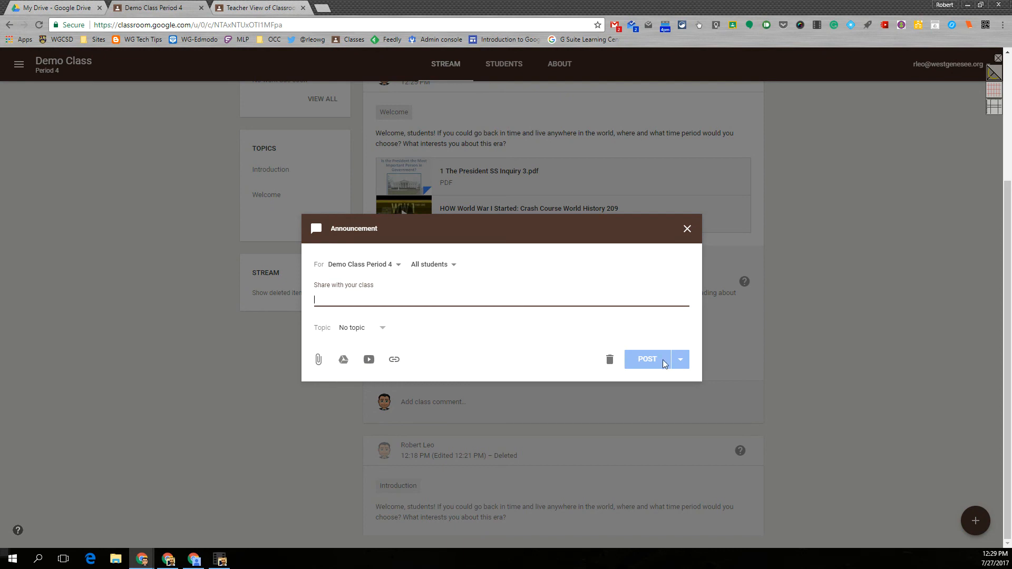
pyautogui.click(687, 228)
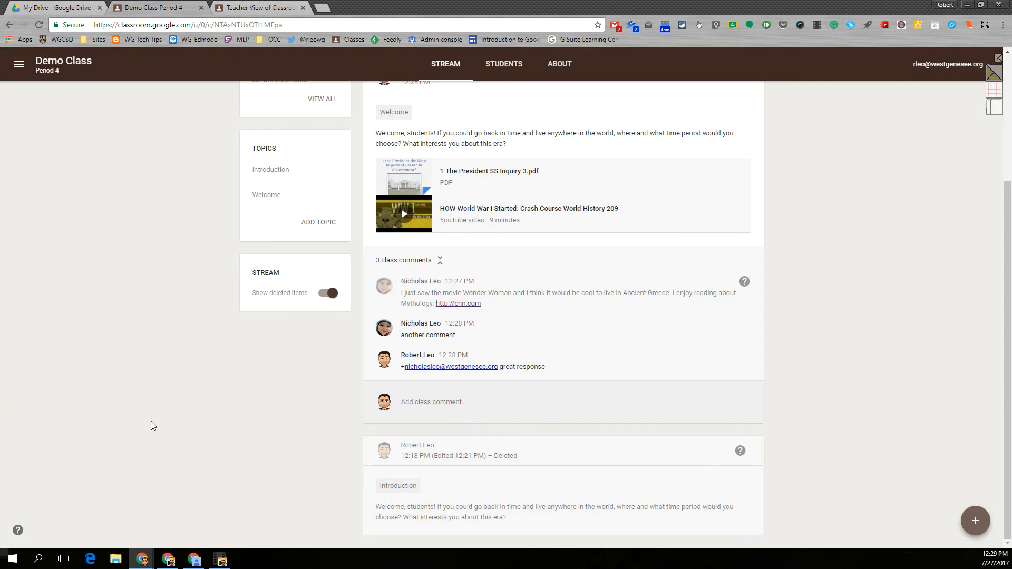